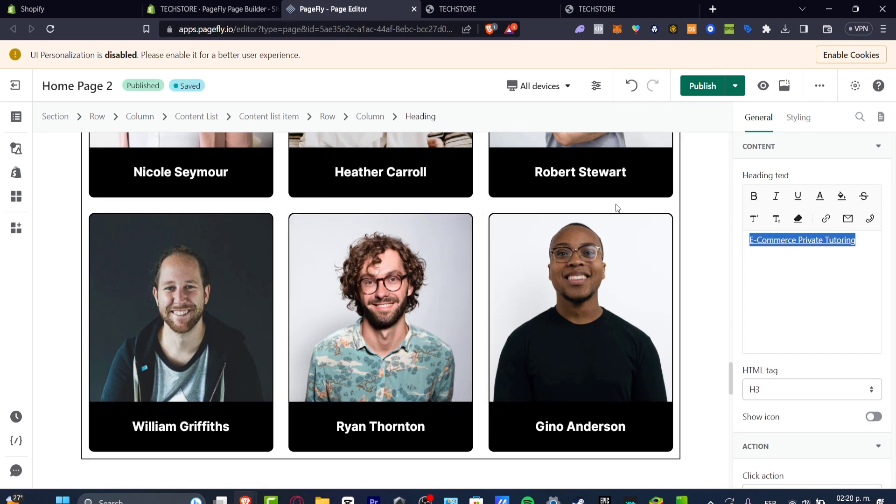
Go from the admin home to Products and start a new product
{"action": "left_click", "coordinate": [208, 5]}
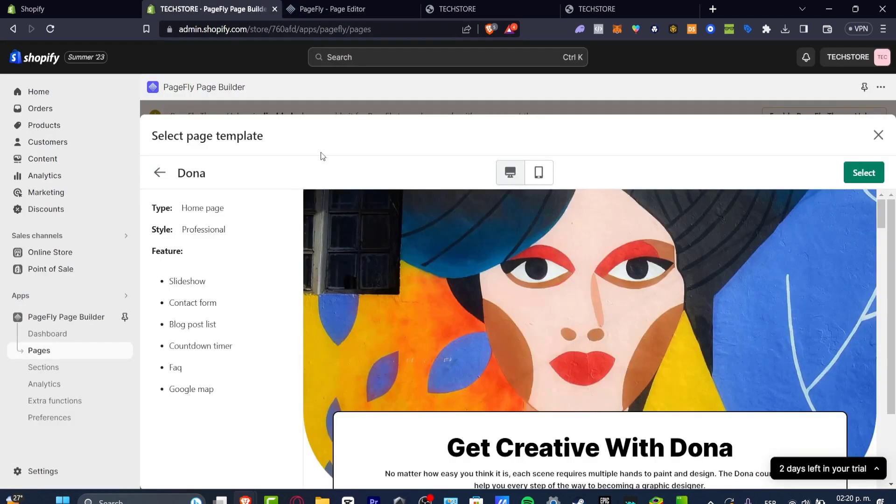
{"action": "left_click", "coordinate": [87, 7]}
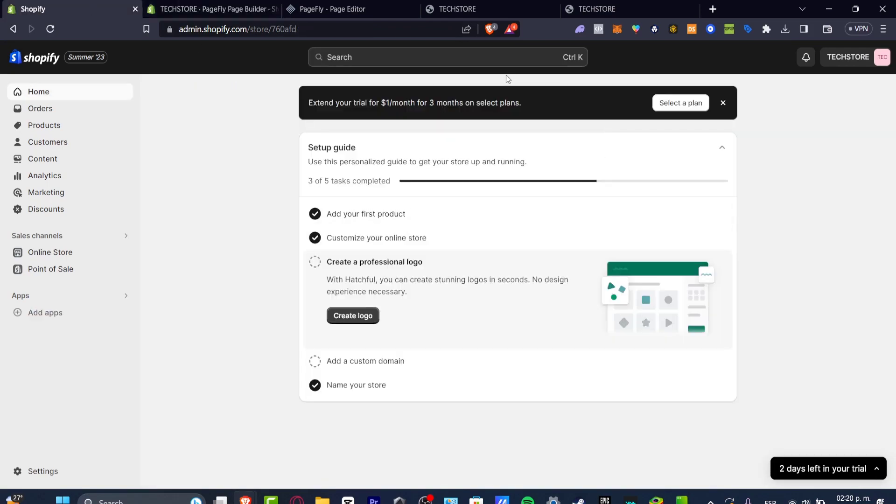
{"action": "left_click", "coordinate": [64, 125]}
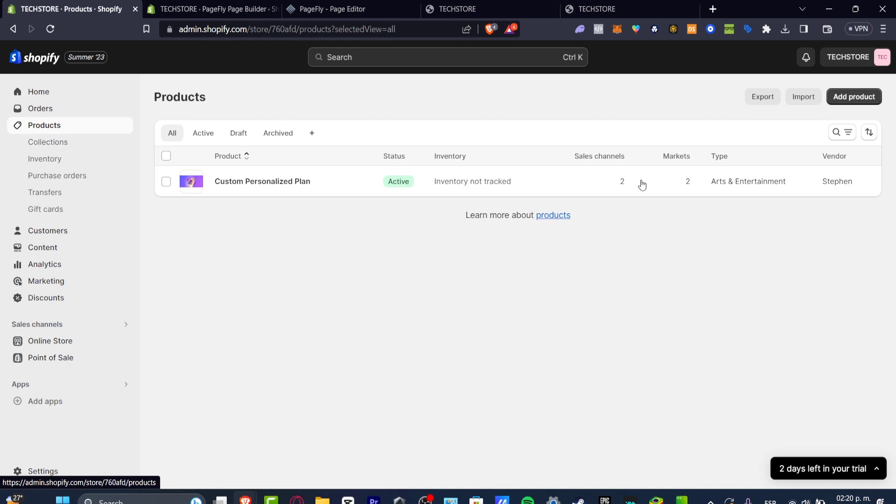
{"action": "left_click", "coordinate": [846, 98]}
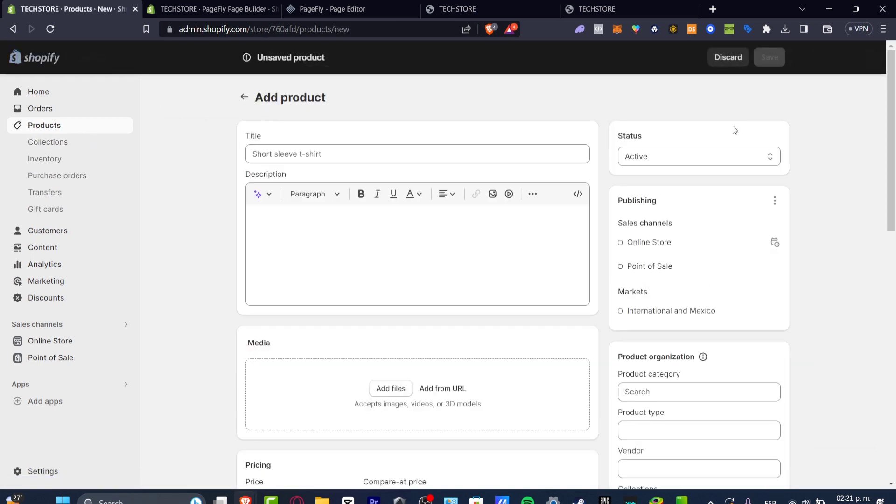
Title the product '1 sticker HUMANS logo' with description 'this is just a sticker'
{"action": "left_click", "coordinate": [306, 153]}
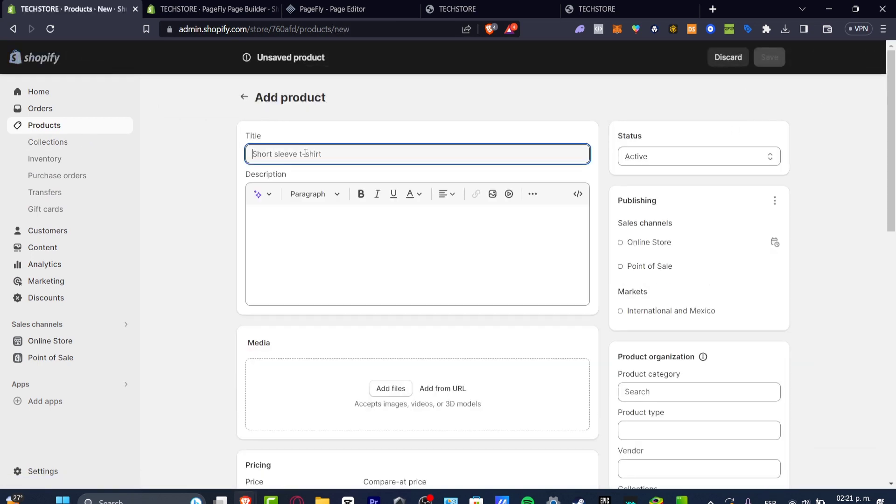
{"action": "type", "text": "1 sticker HUMANS logo"}
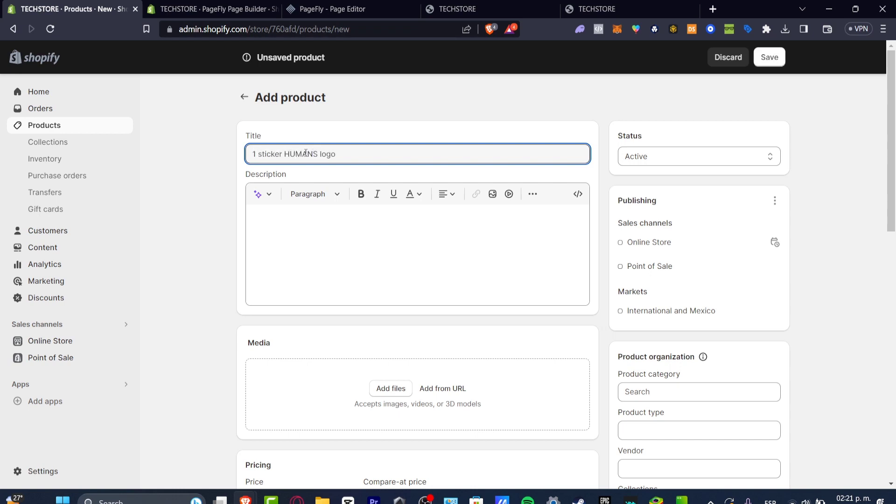
{"action": "left_click", "coordinate": [324, 246]}
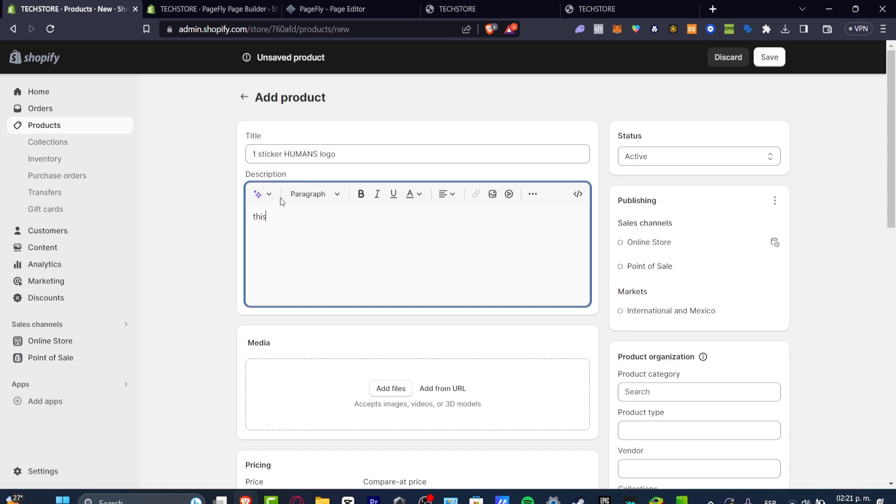
{"action": "type", "text": "this is just a sticker"}
Upload the black humans logo image from Downloads as the product media
{"action": "left_click", "coordinate": [395, 389]}
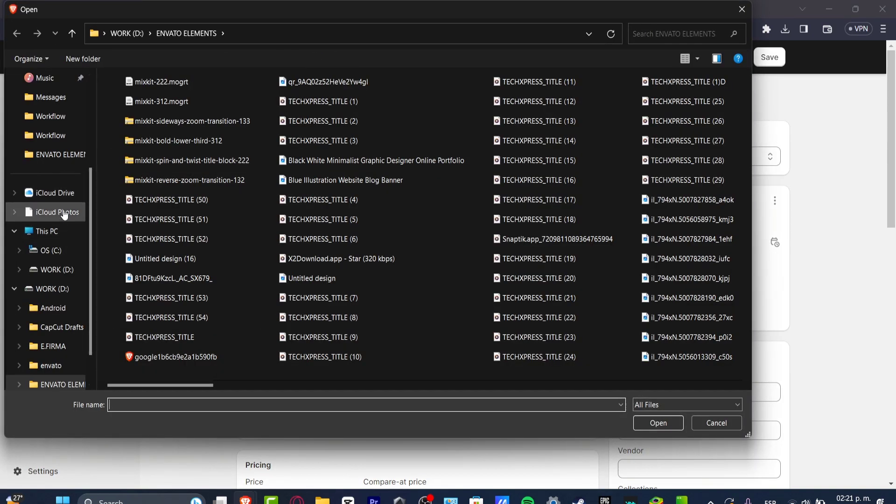
{"action": "scroll", "coordinate": [78, 196], "scroll_direction": "up", "scroll_amount": 3}
{"action": "left_click", "coordinate": [65, 156]}
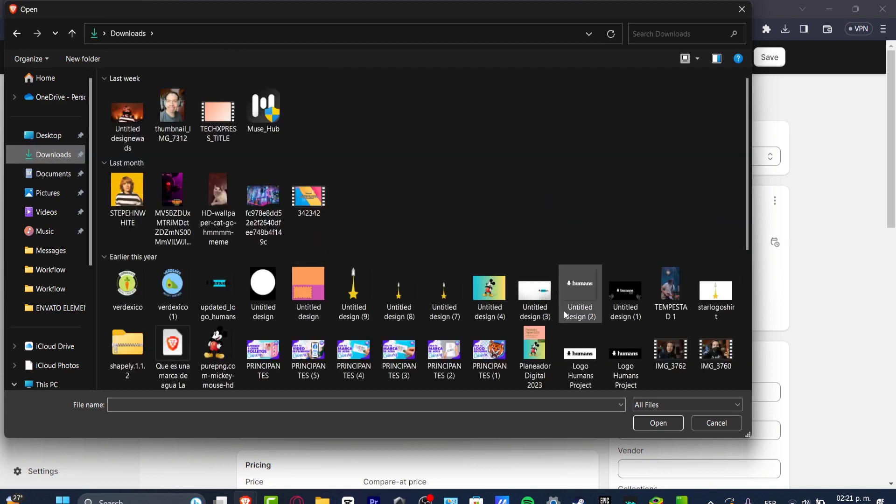
{"action": "left_click", "coordinate": [581, 297]}
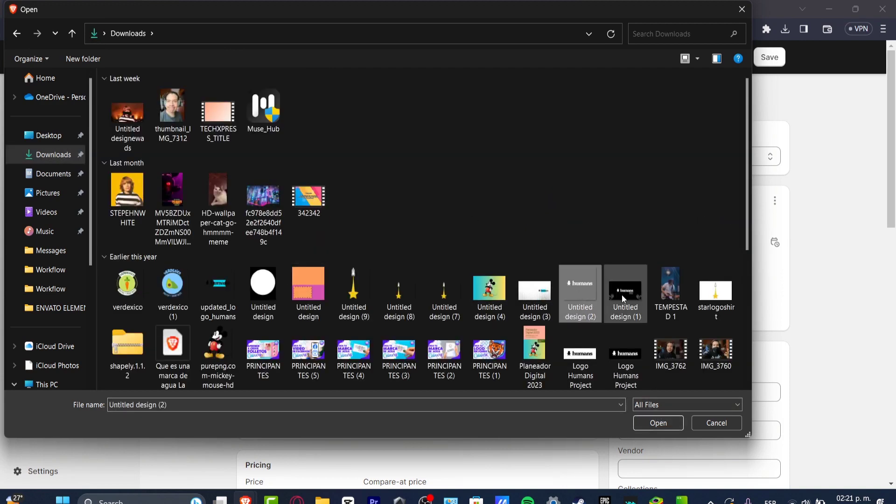
{"action": "left_click", "coordinate": [625, 368]}
{"action": "left_click", "coordinate": [658, 423]}
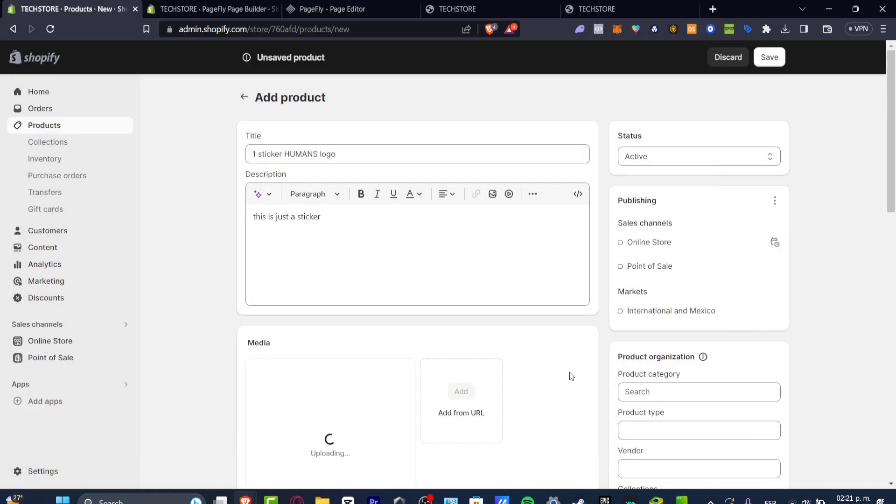
Set price 45.00 and compare-at price 15.00, then save the product
{"action": "scroll", "coordinate": [570, 371], "scroll_direction": "down", "scroll_amount": 4}
{"action": "left_click", "coordinate": [335, 420]}
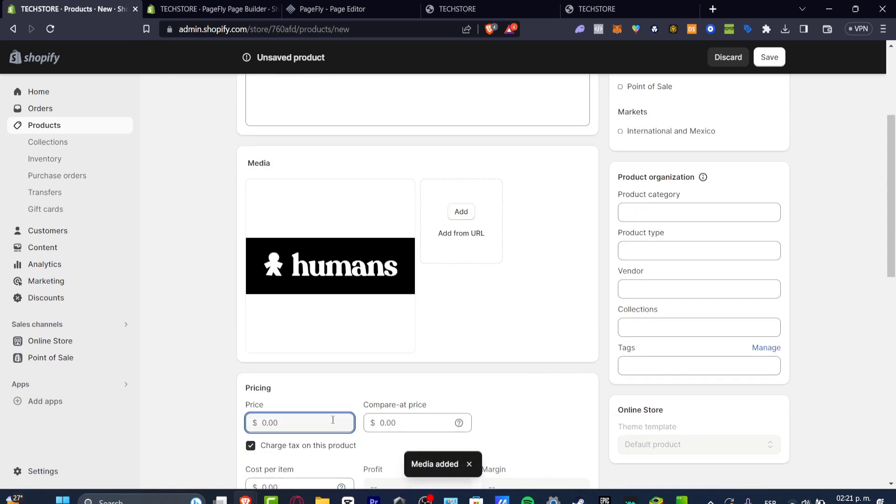
{"action": "type", "text": "45"}
{"action": "left_click", "coordinate": [397, 425]}
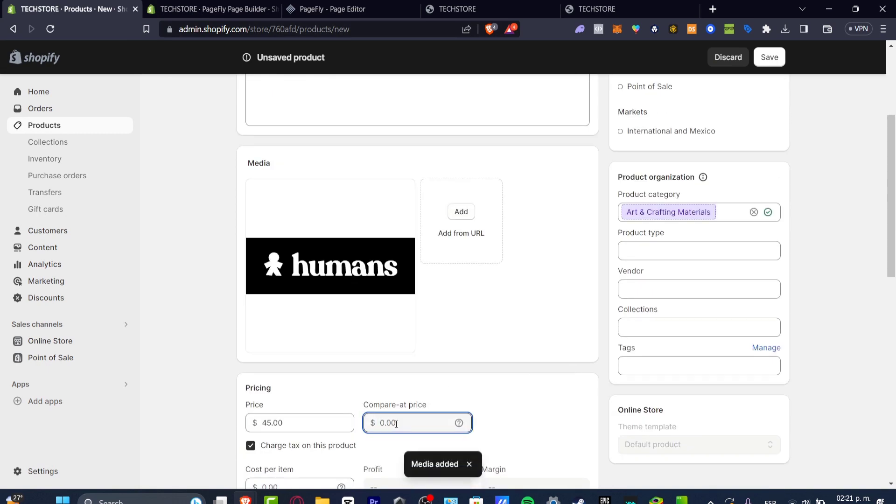
{"action": "type", "text": "15"}
{"action": "left_click", "coordinate": [500, 420]}
{"action": "scroll", "coordinate": [551, 401], "scroll_direction": "down", "scroll_amount": 8}
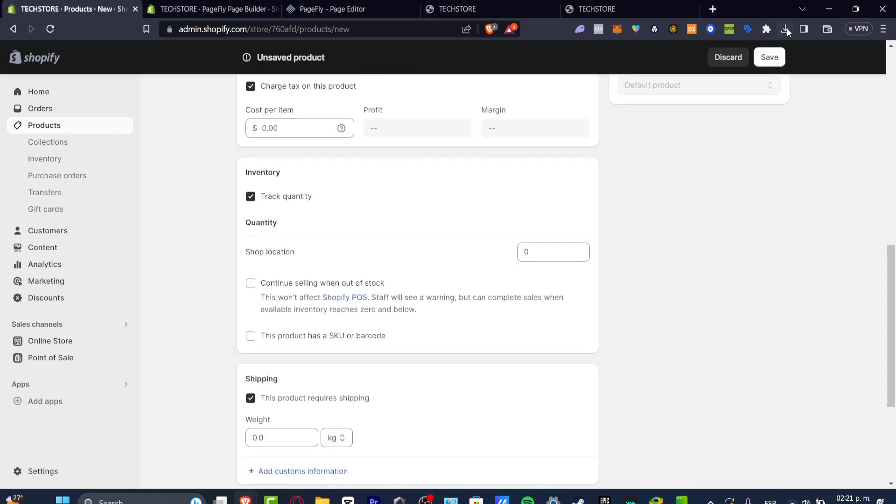
{"action": "left_click", "coordinate": [772, 59]}
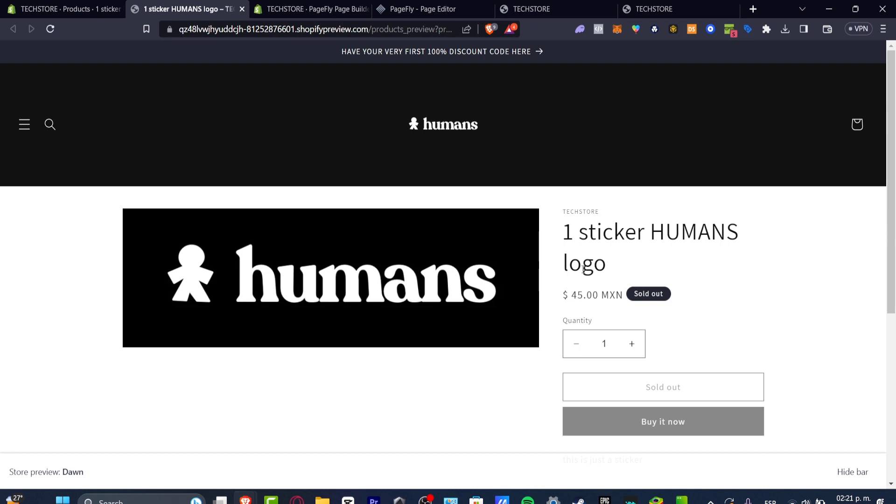
In the sticker product preview, bump quantity to 2 and back to 1, then scroll down
{"action": "left_click_drag", "start_coordinate": [571, 288], "coordinate": [592, 291]}
{"action": "left_click", "coordinate": [633, 340]}
{"action": "left_click", "coordinate": [577, 344]}
{"action": "scroll", "coordinate": [716, 338], "scroll_direction": "down", "scroll_amount": 3}
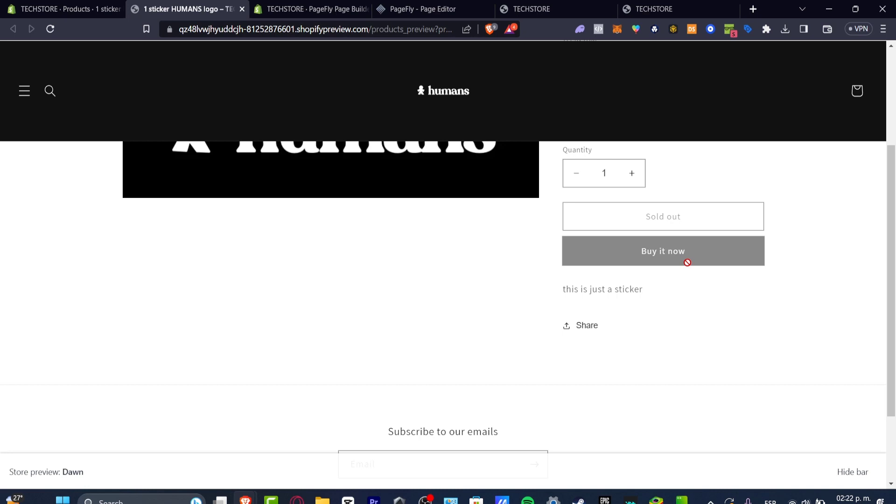
Open Home Page 2 from Online Store > Pages and choose Edit with PageFly
{"action": "left_click", "coordinate": [55, 7]}
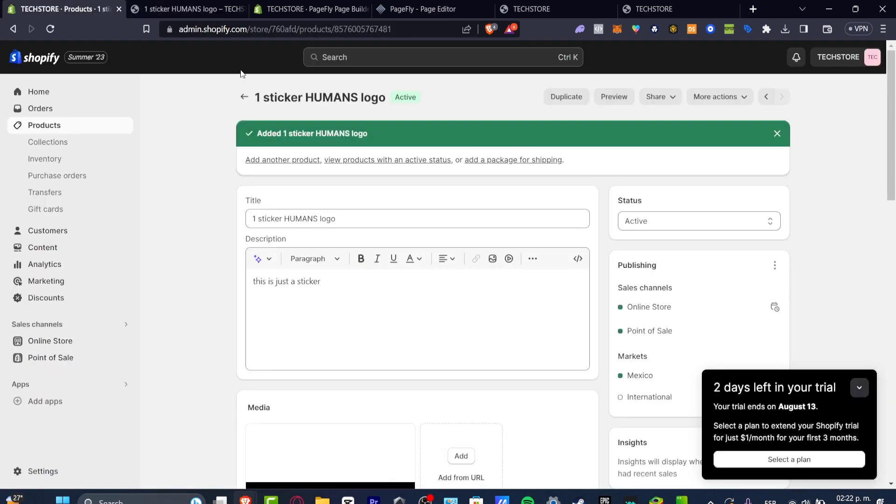
{"action": "left_click", "coordinate": [51, 341]}
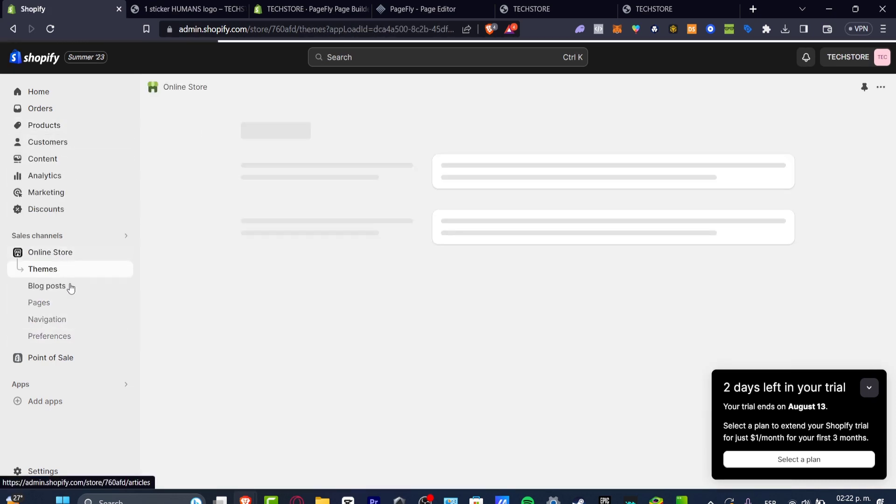
{"action": "left_click", "coordinate": [58, 303]}
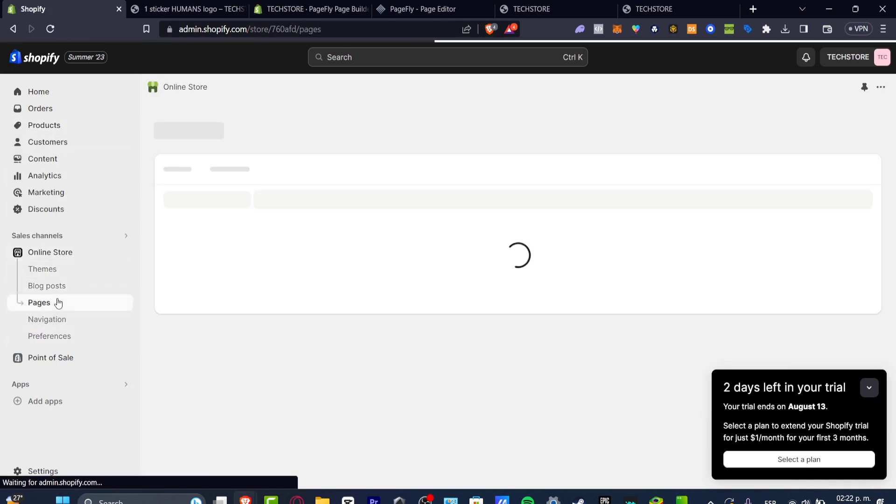
{"action": "left_click", "coordinate": [869, 387]}
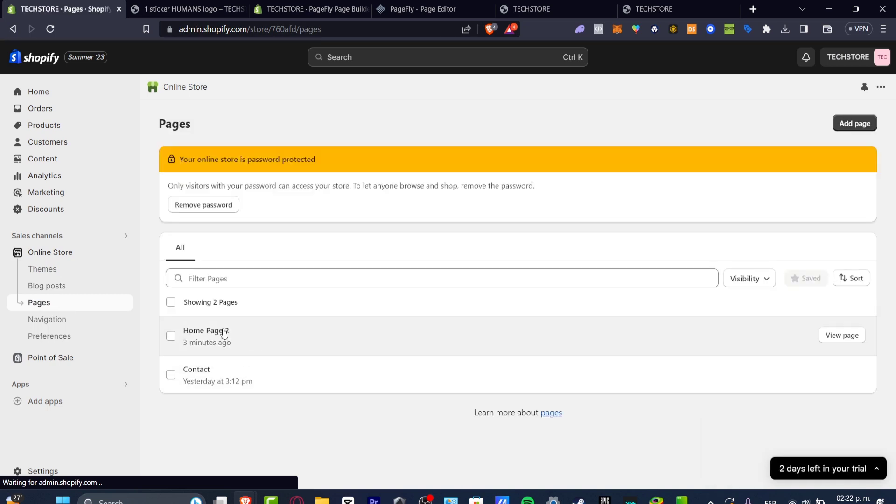
{"action": "left_click", "coordinate": [223, 330]}
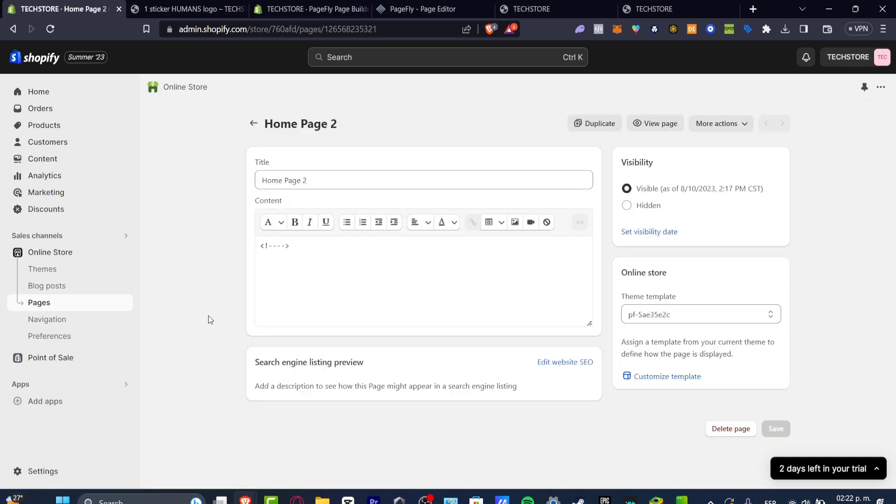
{"action": "left_click", "coordinate": [717, 123]}
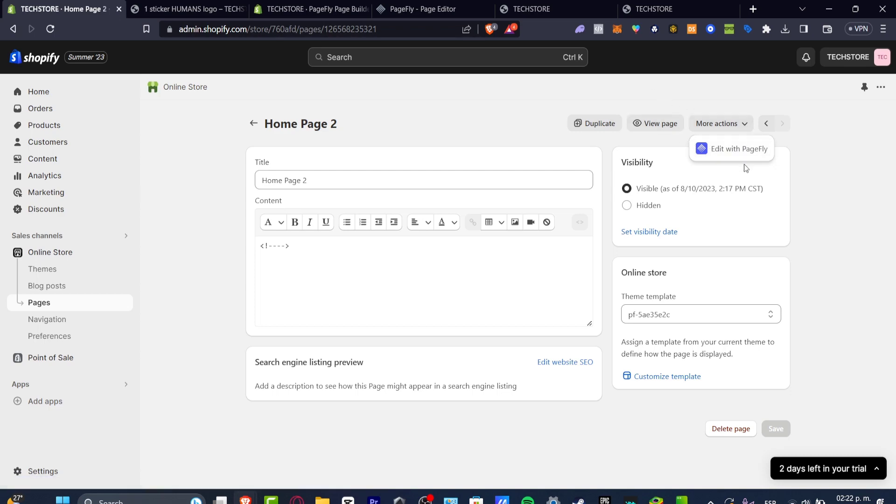
{"action": "left_click", "coordinate": [737, 149]}
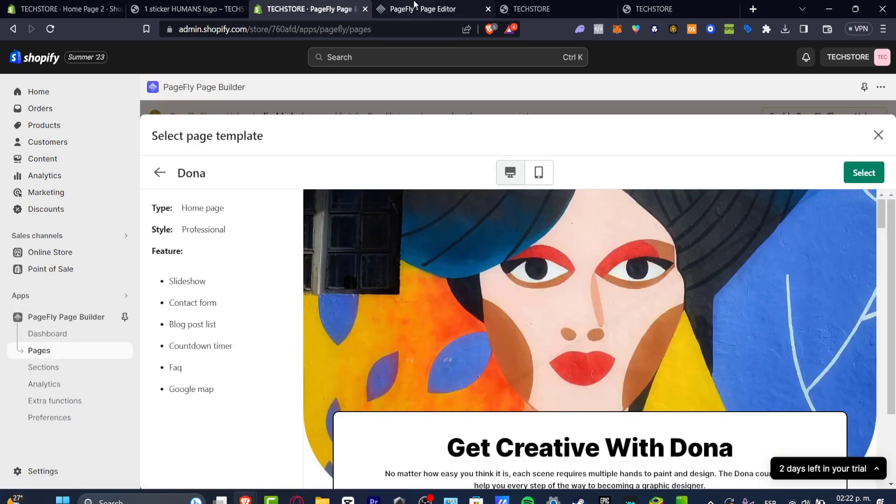
Glance at Home Page 2 in the PageFly editor, then return to its Shopify admin page
{"action": "left_click", "coordinate": [414, 5]}
{"action": "scroll", "coordinate": [556, 305], "scroll_direction": "up", "scroll_amount": 20}
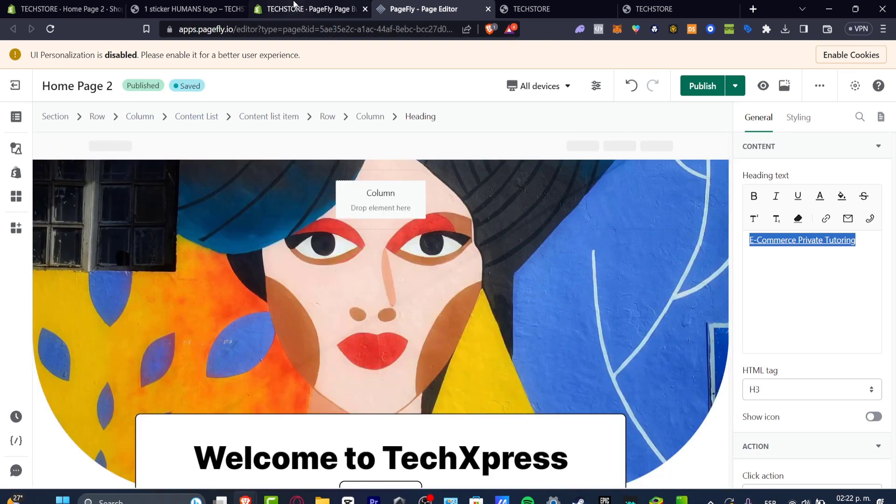
{"action": "left_click", "coordinate": [308, 8]}
{"action": "left_click", "coordinate": [67, 5]}
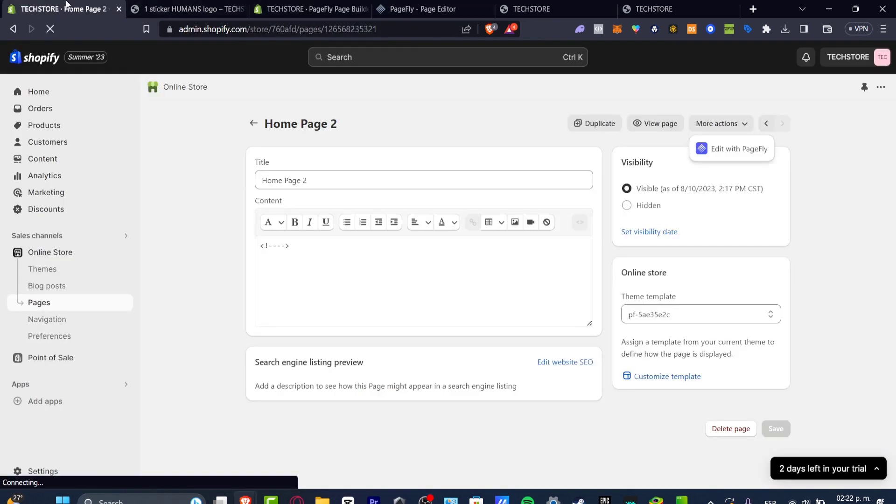
Customize the live Dawn theme and scroll through its home page preview
{"action": "left_click", "coordinate": [59, 253]}
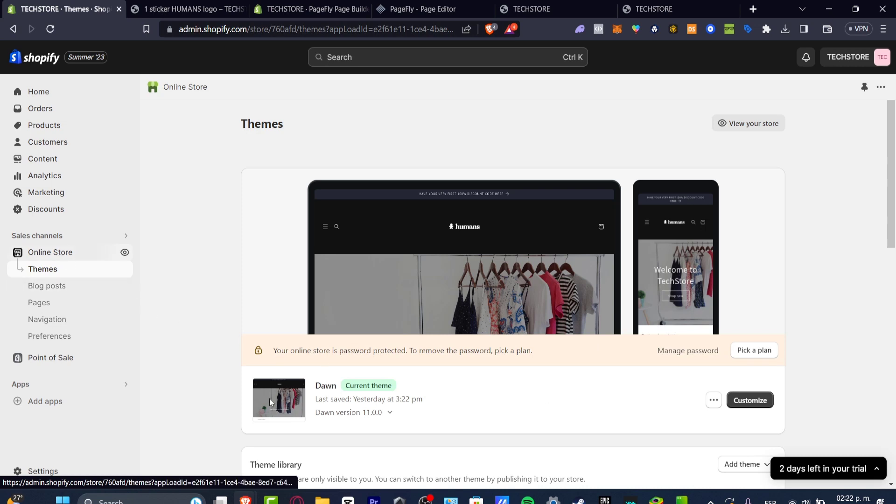
{"action": "left_click", "coordinate": [752, 400]}
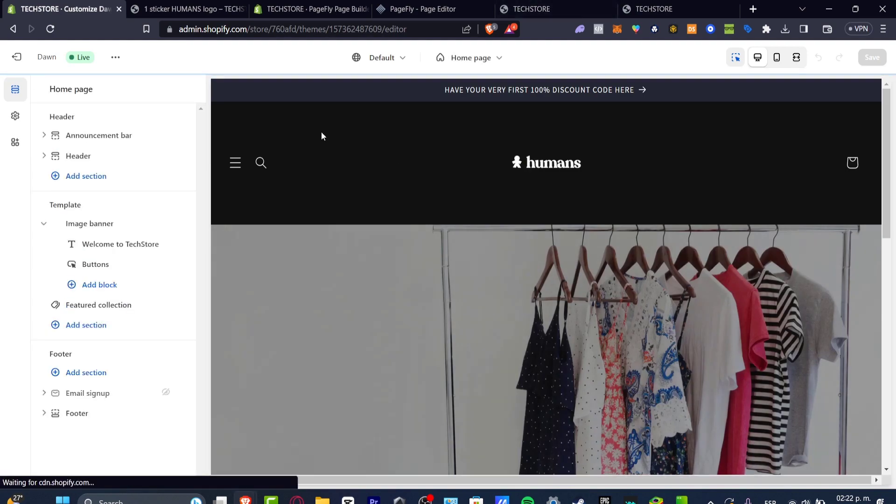
{"action": "scroll", "coordinate": [535, 281], "scroll_direction": "down", "scroll_amount": 1}
{"action": "scroll", "coordinate": [535, 282], "scroll_direction": "down", "scroll_amount": 6}
{"action": "scroll", "coordinate": [535, 282], "scroll_direction": "up", "scroll_amount": 3}
{"action": "scroll", "coordinate": [535, 285], "scroll_direction": "up", "scroll_amount": 3}
{"action": "scroll", "coordinate": [535, 284], "scroll_direction": "down", "scroll_amount": 8}
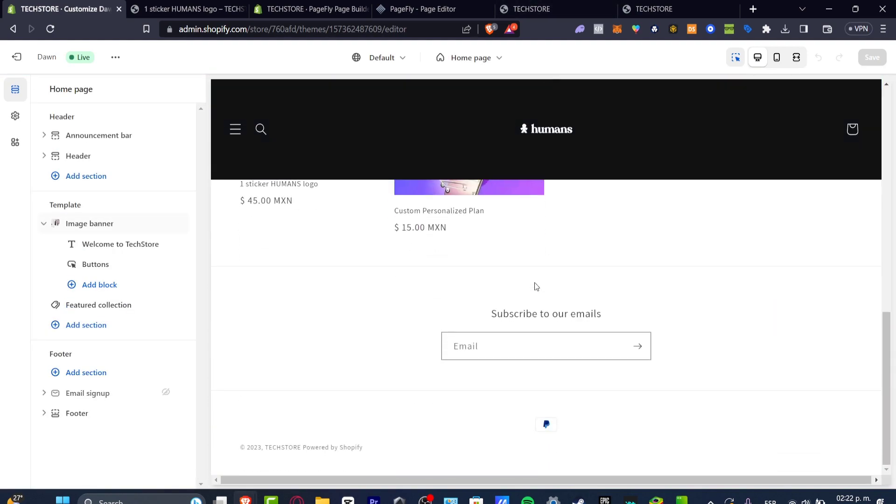
{"action": "scroll", "coordinate": [535, 283], "scroll_direction": "up", "scroll_amount": 8}
{"action": "scroll", "coordinate": [535, 283], "scroll_direction": "down", "scroll_amount": 8}
{"action": "scroll", "coordinate": [535, 283], "scroll_direction": "up", "scroll_amount": 8}
{"action": "scroll", "coordinate": [535, 283], "scroll_direction": "down", "scroll_amount": 8}
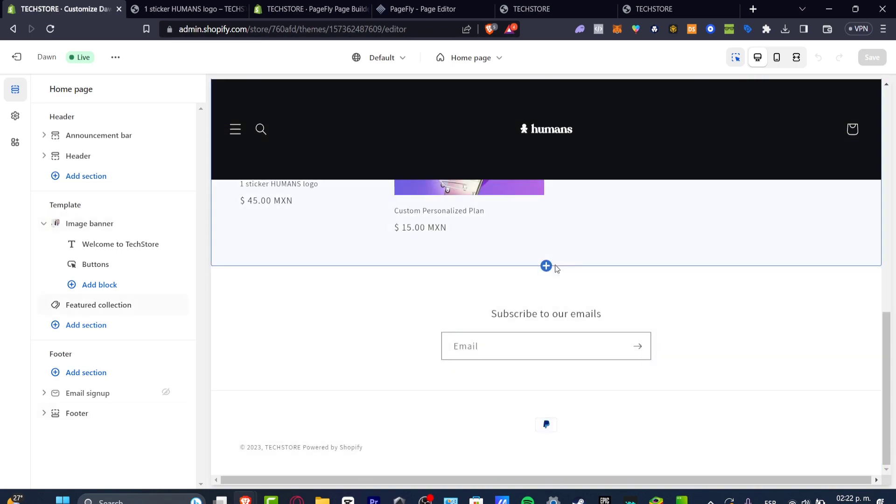
Insert an Image with text section below the featured collection and open its button's settings
{"action": "mouse_move", "coordinate": [548, 268]}
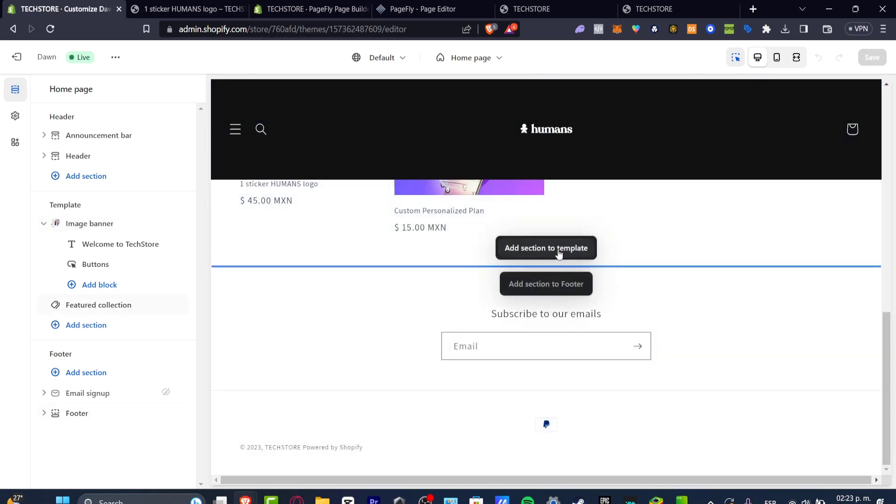
{"action": "left_click", "coordinate": [558, 249]}
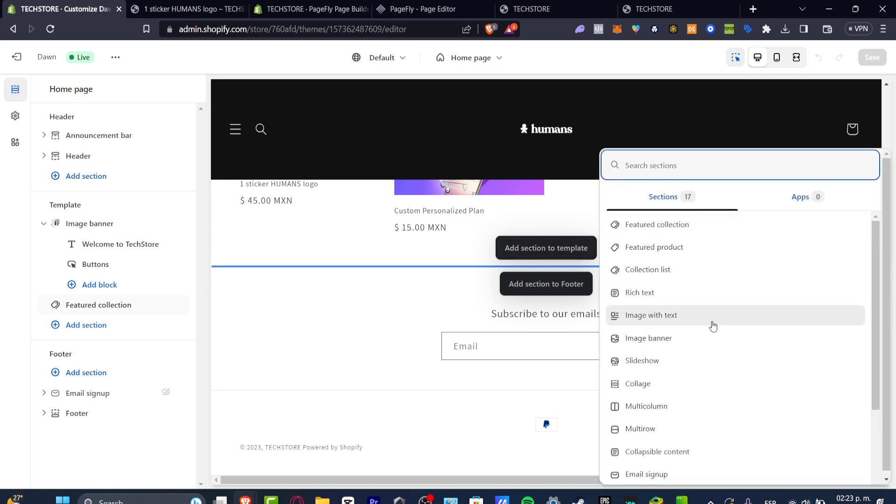
{"action": "left_click", "coordinate": [650, 321]}
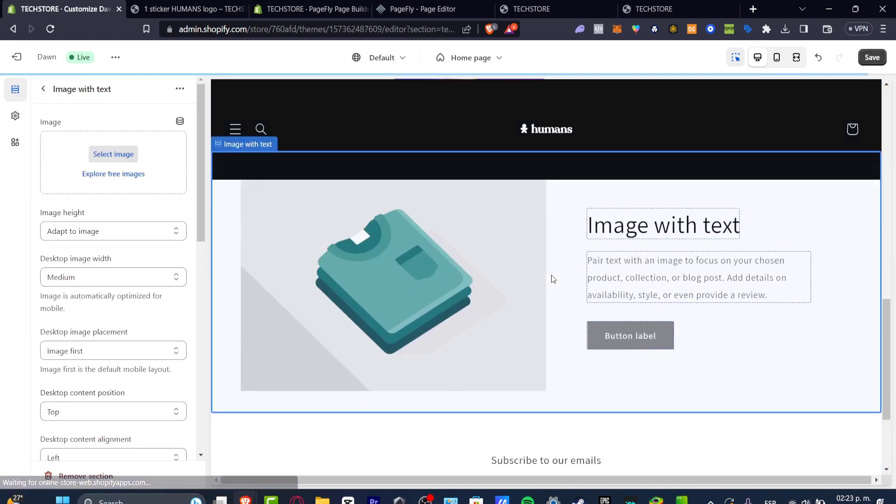
{"action": "scroll", "coordinate": [658, 304], "scroll_direction": "down", "scroll_amount": 4}
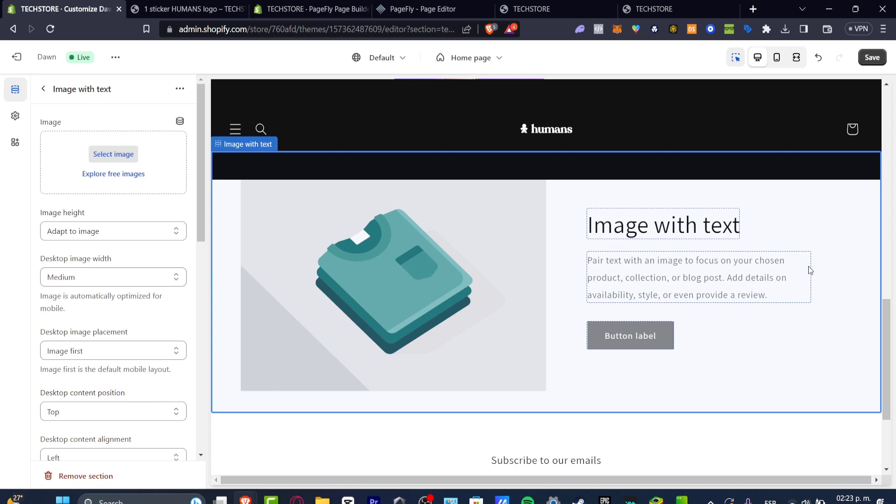
{"action": "left_click", "coordinate": [639, 337]}
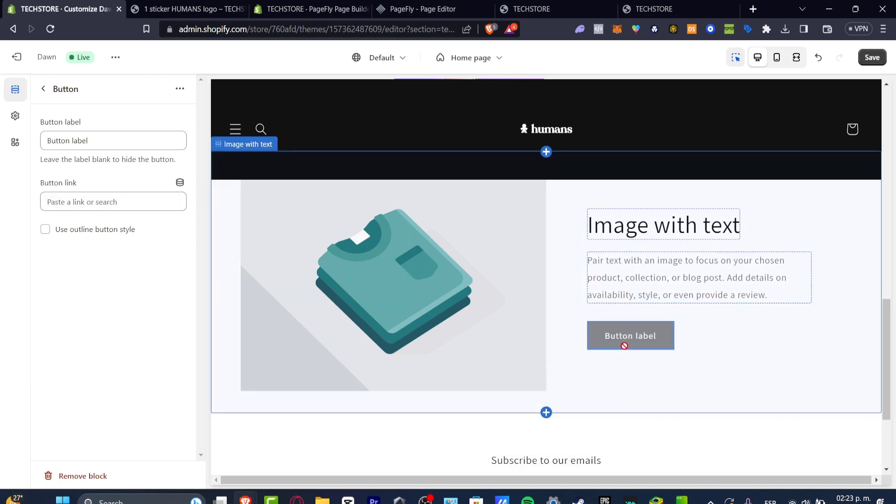
Add a Caption block to the Image with text section, then delete the tagline caption
{"action": "left_click", "coordinate": [620, 336]}
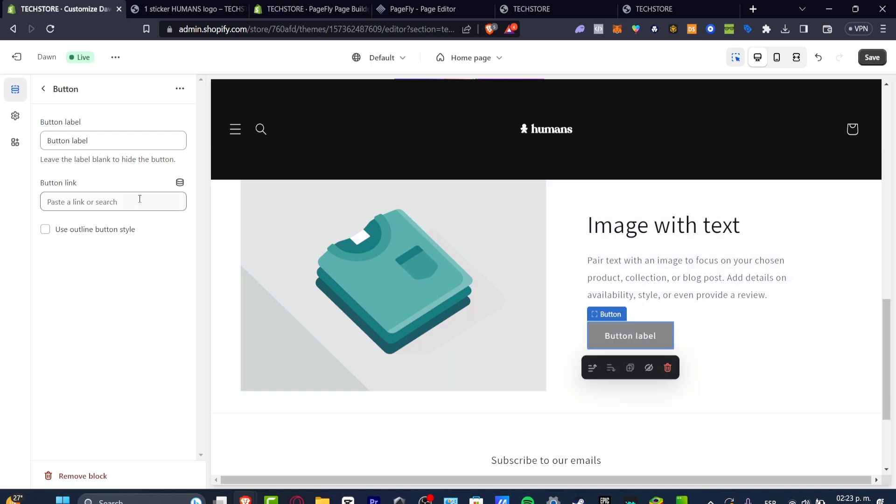
{"action": "left_click", "coordinate": [43, 89]}
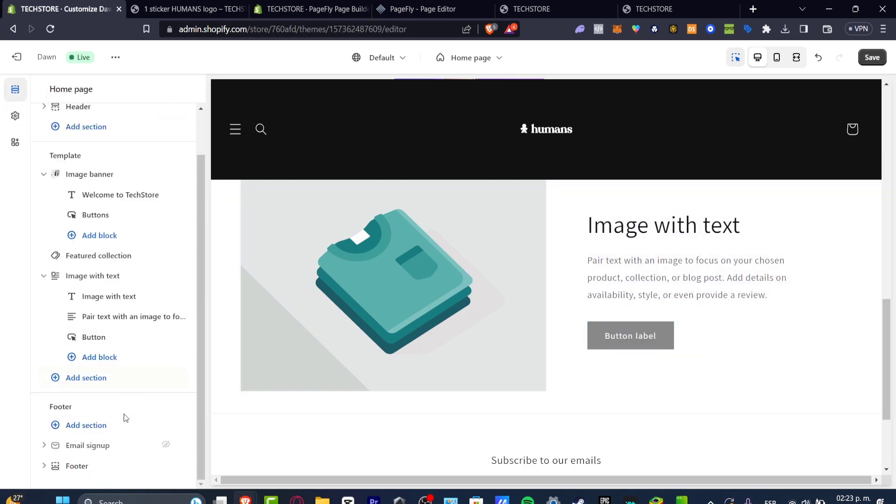
{"action": "left_click", "coordinate": [99, 359]}
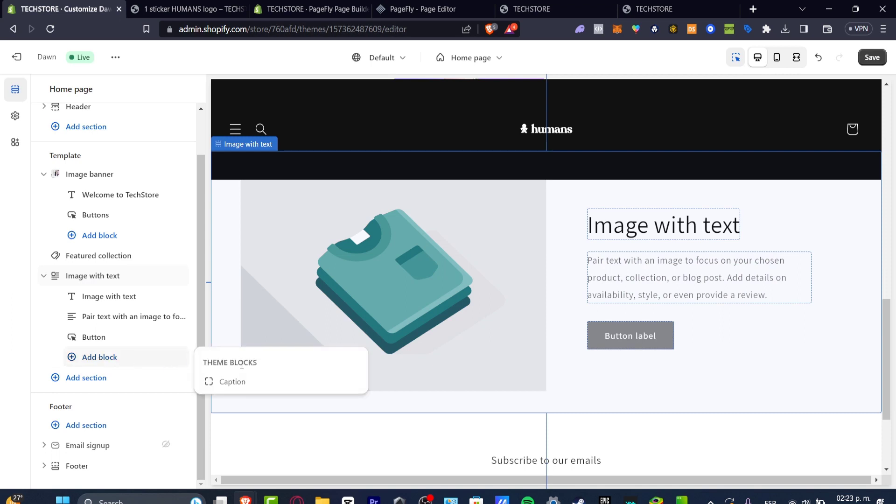
{"action": "left_click", "coordinate": [238, 384]}
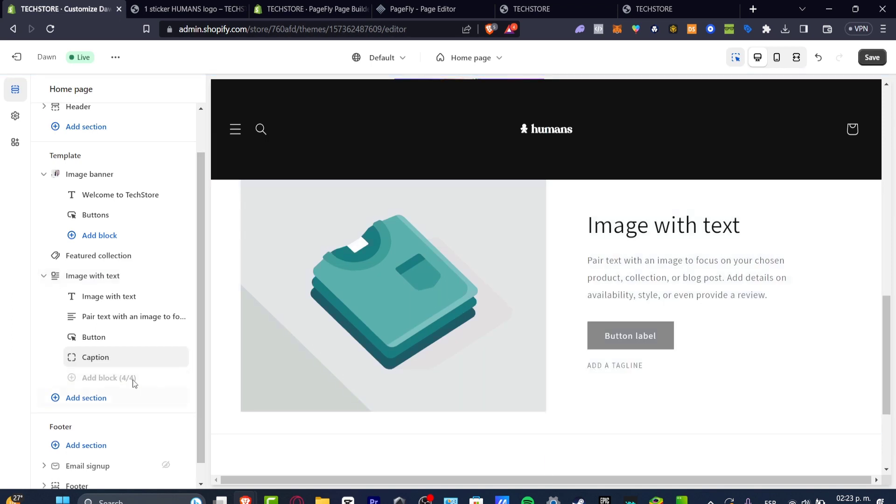
{"action": "left_click", "coordinate": [102, 359]}
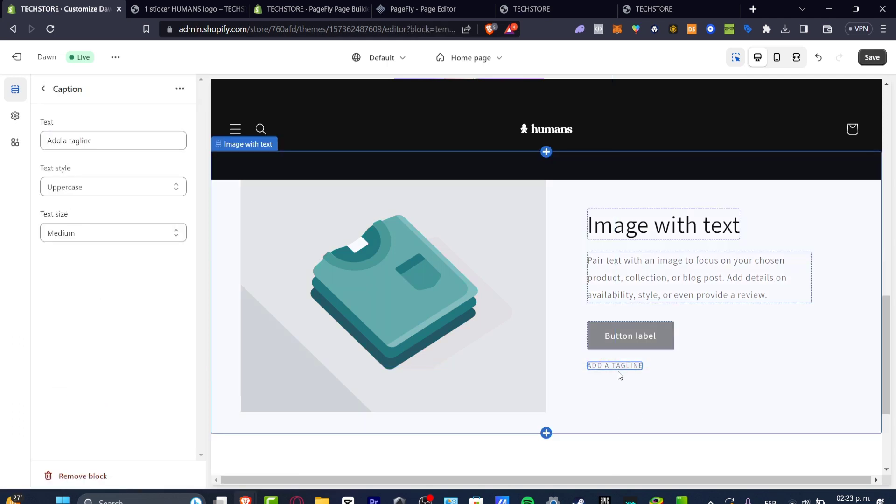
{"action": "left_click_drag", "start_coordinate": [622, 370], "coordinate": [677, 371]}
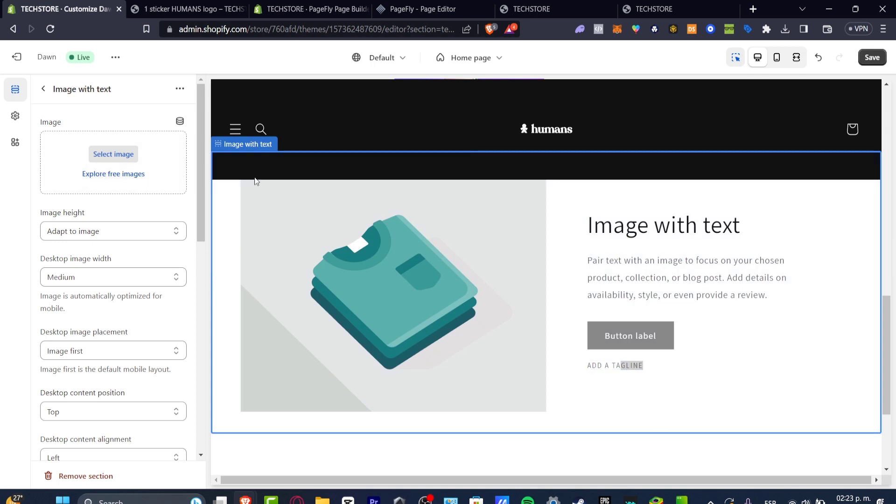
{"action": "scroll", "coordinate": [144, 335], "scroll_direction": "down", "scroll_amount": 8}
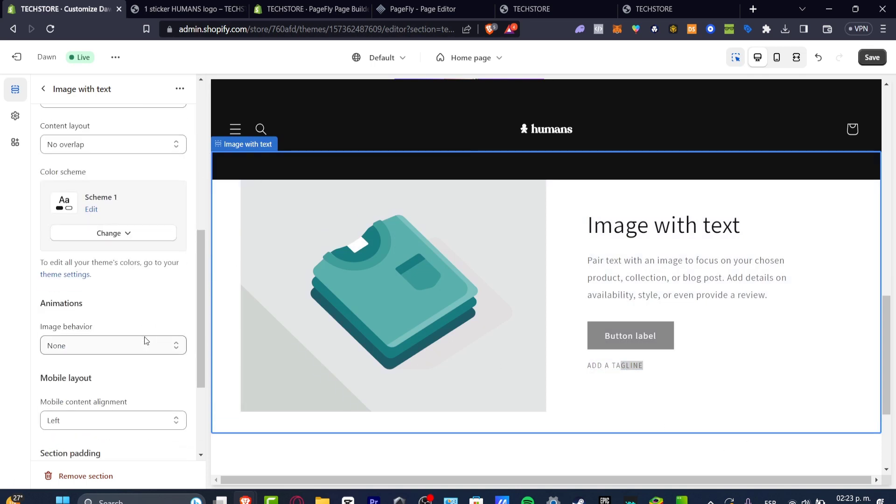
{"action": "scroll", "coordinate": [144, 337], "scroll_direction": "down", "scroll_amount": 3}
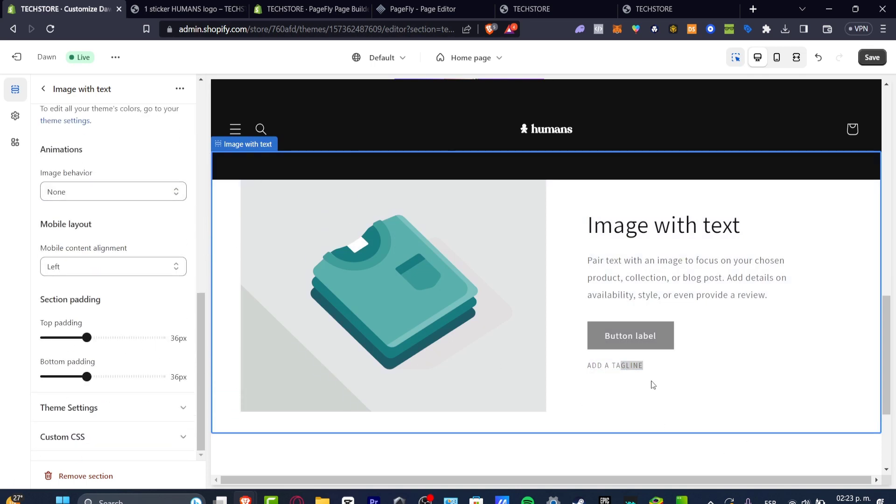
{"action": "left_click", "coordinate": [615, 366]}
{"action": "left_click", "coordinate": [649, 388]}
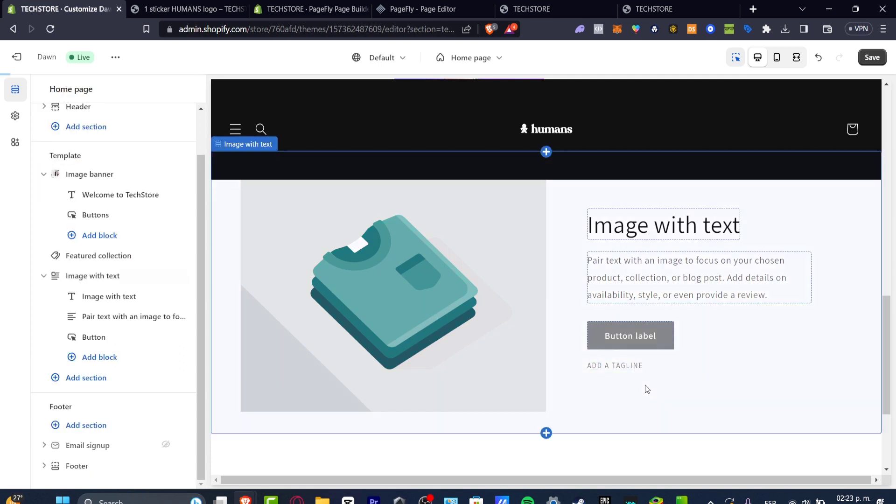
Label the button 'Buy now', link it to the 1 sticker HUMANS logo product, outline style
{"action": "left_click", "coordinate": [631, 336]}
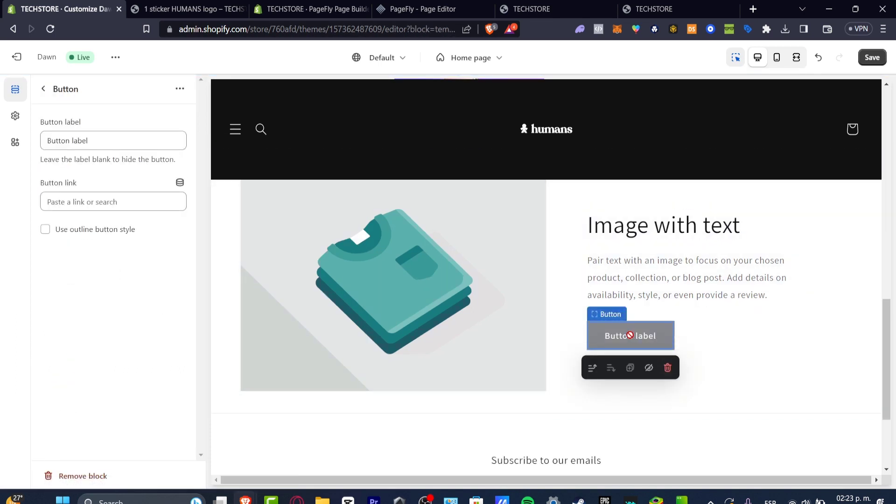
{"action": "triple_click", "coordinate": [96, 145]}
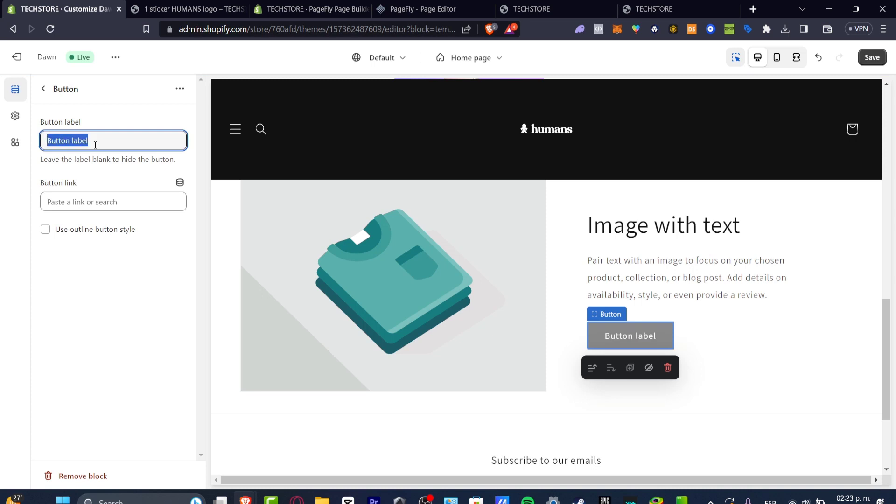
{"action": "type", "text": "Buy n"}
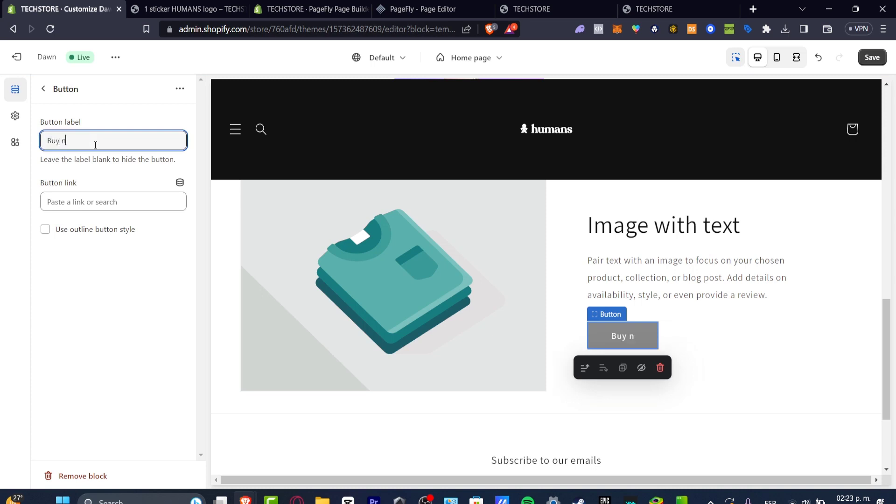
{"action": "type", "text": "ow"}
{"action": "left_click", "coordinate": [96, 199]}
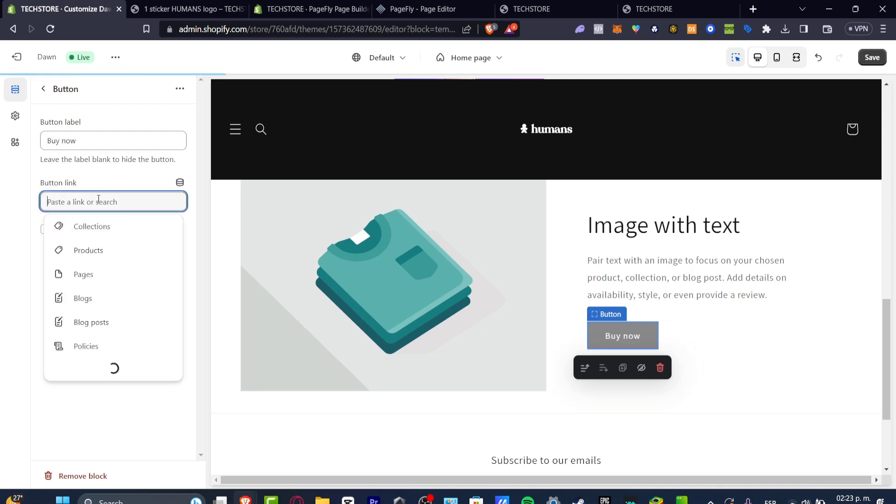
{"action": "left_click", "coordinate": [113, 248]}
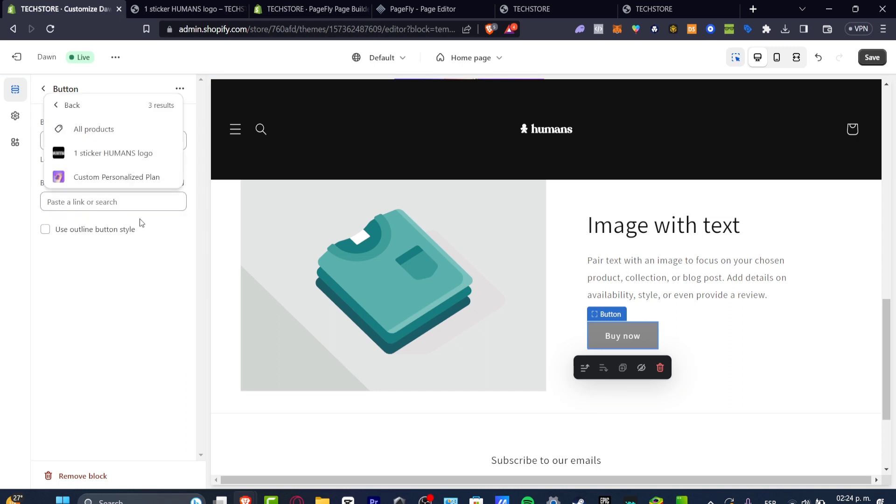
{"action": "left_click", "coordinate": [111, 159]}
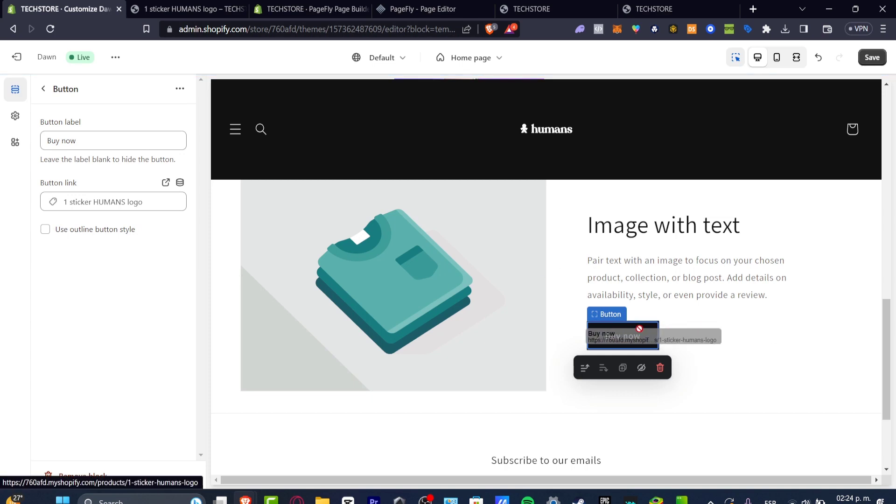
{"action": "left_click", "coordinate": [107, 235]}
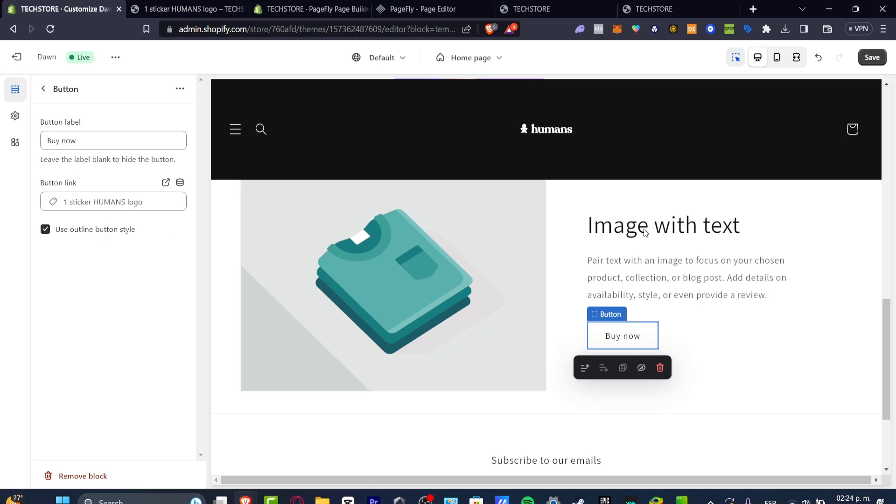
Change the section heading to 'Sticker'
{"action": "left_click", "coordinate": [686, 228]}
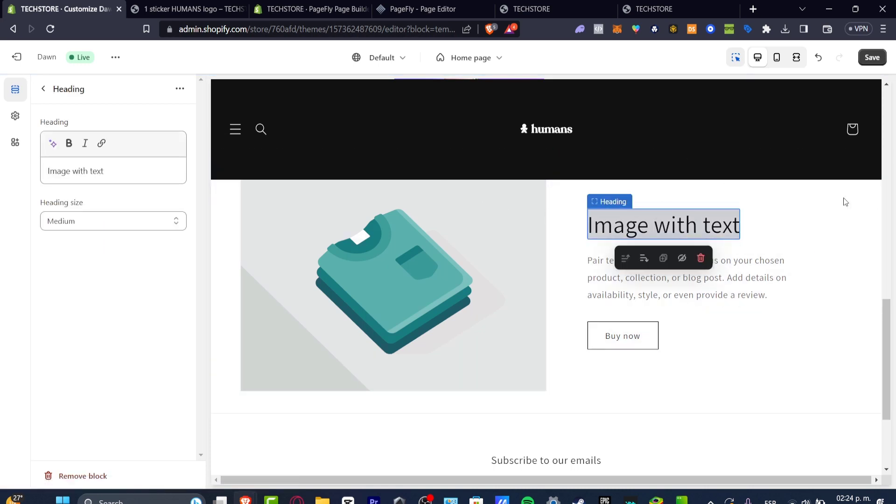
{"action": "left_click", "coordinate": [71, 171]}
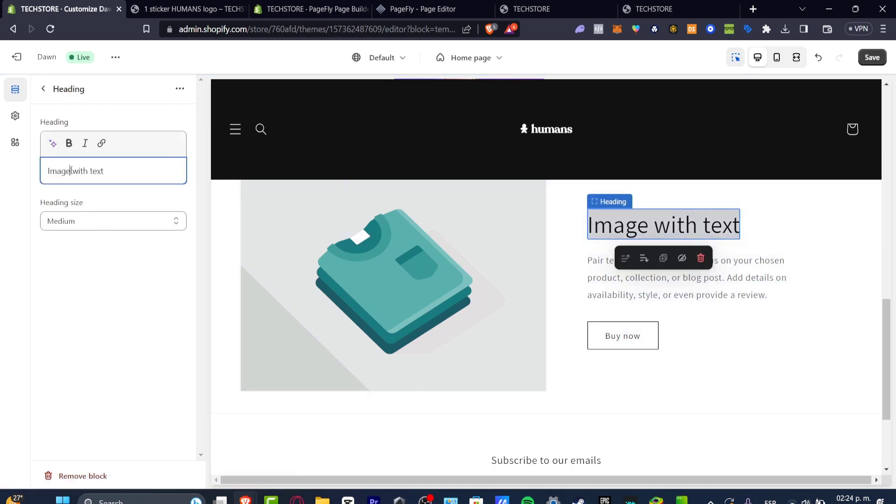
{"action": "key", "text": "ctrl+a"}
{"action": "type", "text": "St"}
{"action": "type", "text": "icker"}
Replace the paragraph text with 'This is just an sticker'
{"action": "left_click", "coordinate": [665, 280]}
{"action": "double_click", "coordinate": [664, 280]}
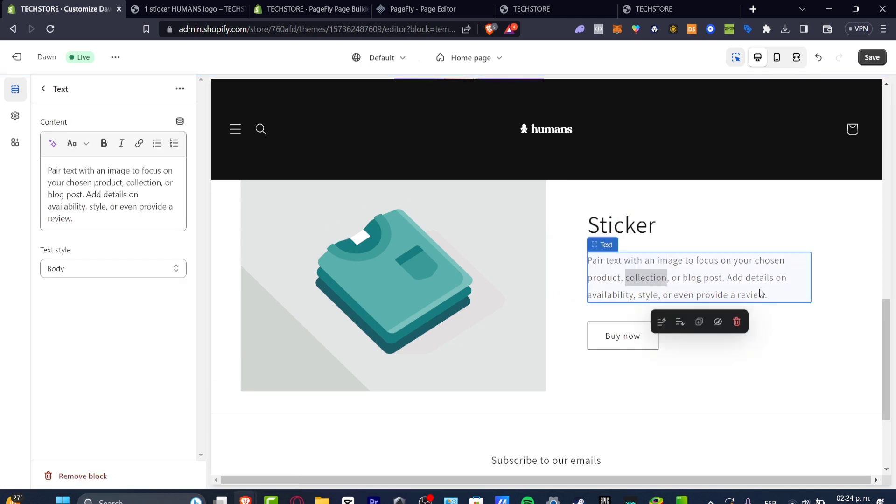
{"action": "left_click_drag", "start_coordinate": [115, 215], "coordinate": [34, 172]}
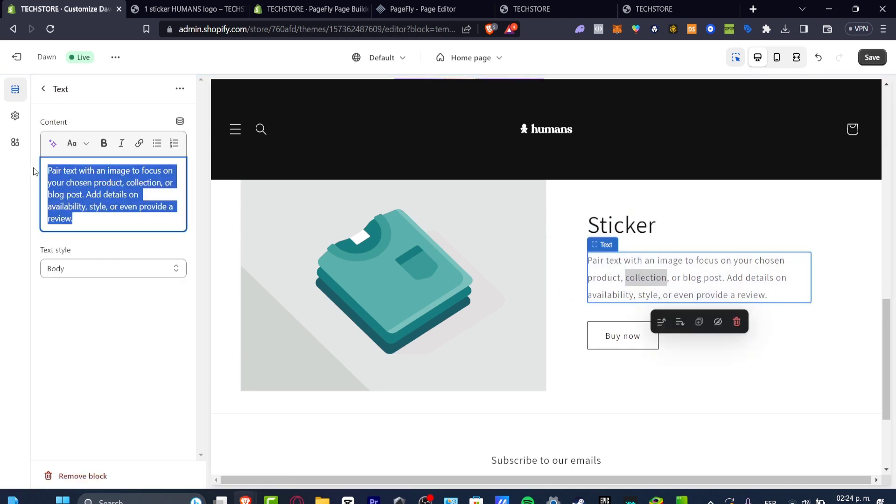
{"action": "type", "text": "This is just "}
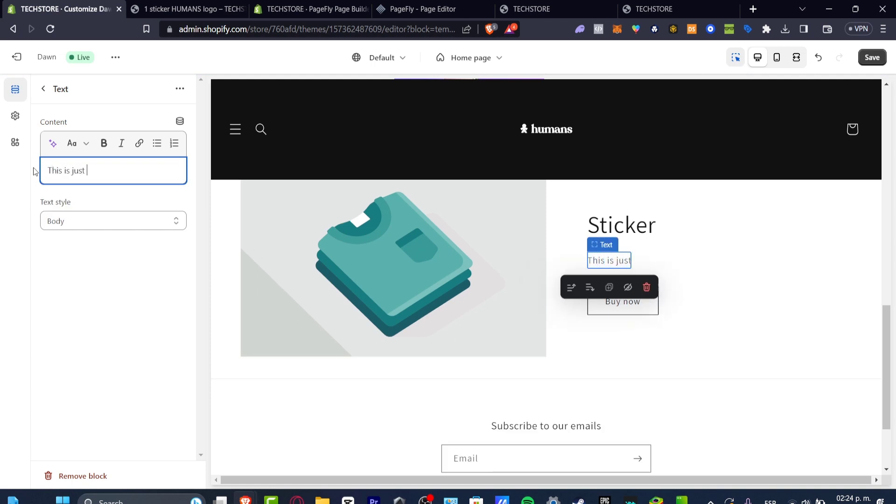
{"action": "type", "text": "an sticker"}
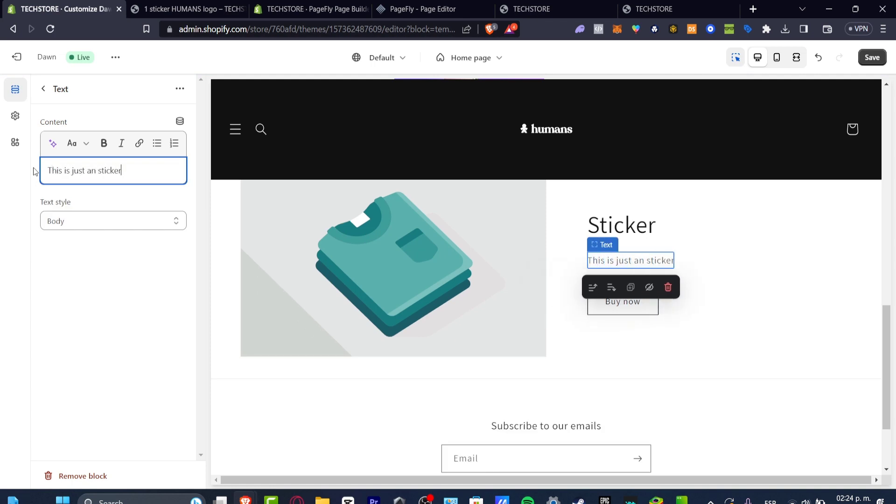
Clear the Buy now button's current product link, briefly opening a new browser tab
{"action": "left_click", "coordinate": [644, 312]}
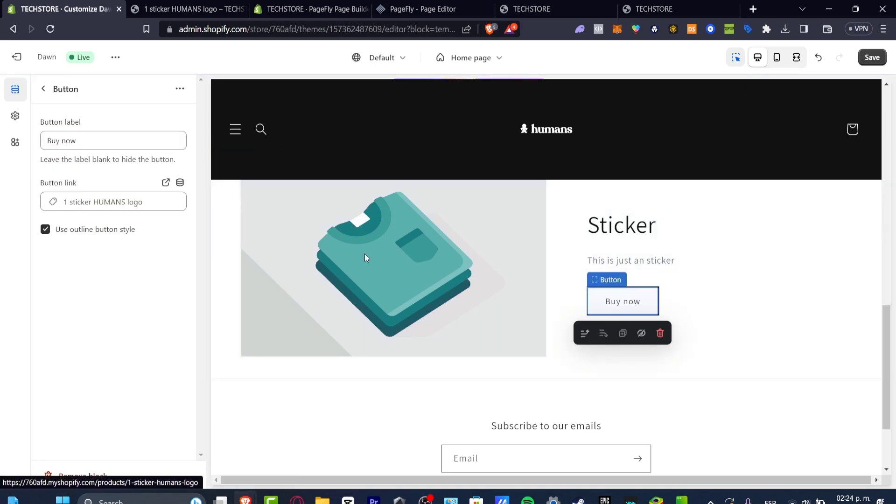
{"action": "left_click", "coordinate": [135, 203]}
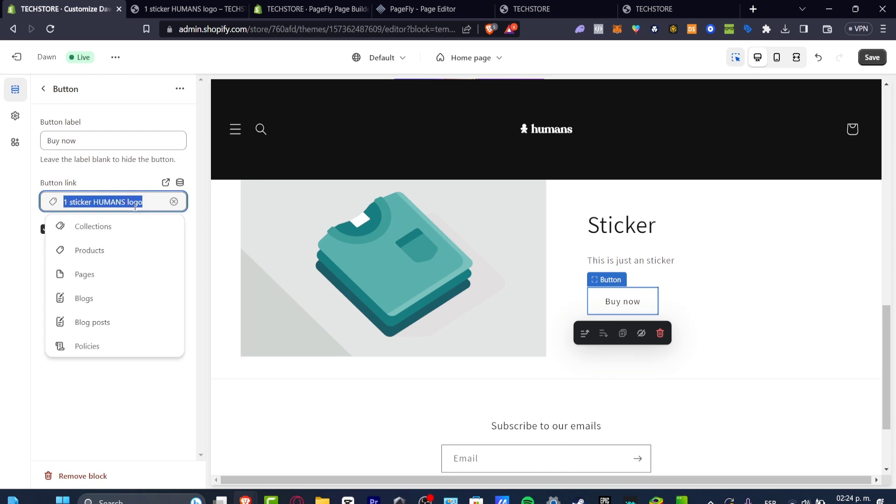
{"action": "key", "text": "BackSpace"}
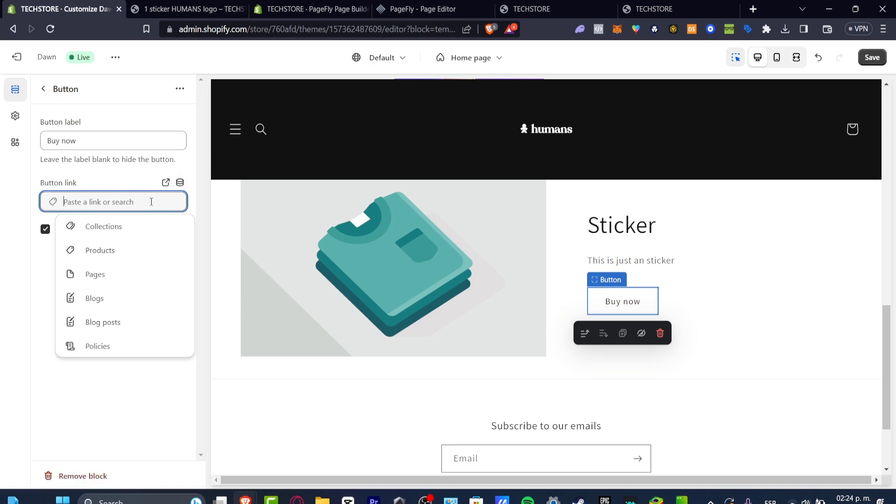
{"action": "left_click", "coordinate": [754, 9]}
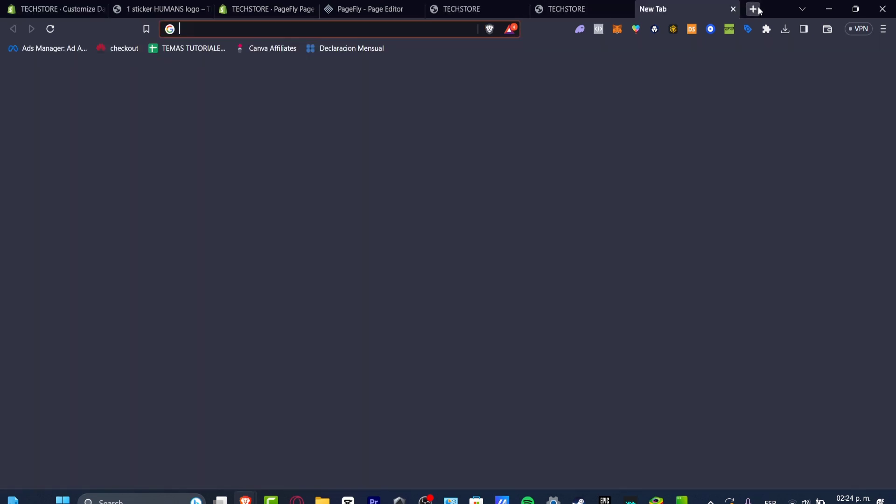
{"action": "type", "text": "pu"}
{"action": "key", "text": "BackSpace"}
{"action": "key", "text": "BackSpace"}
{"action": "key", "text": "BackSpace"}
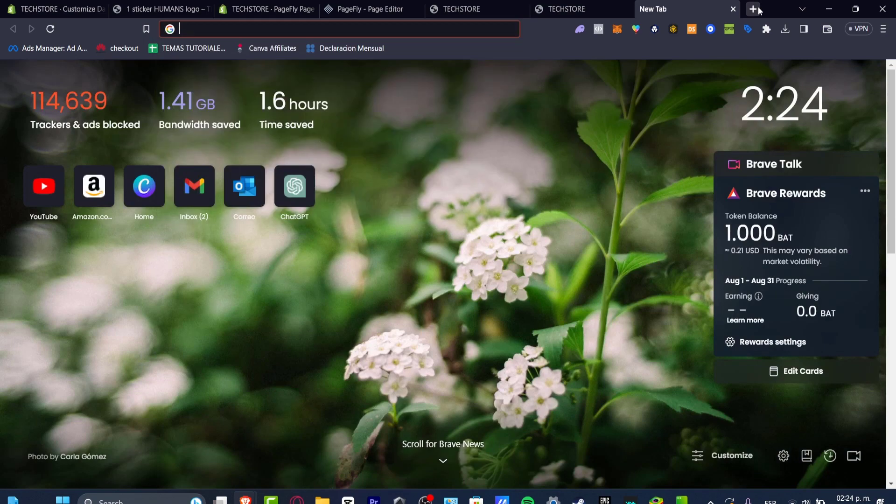
Close the link options and open the linked sticker product's Default product template
{"action": "left_click", "coordinate": [36, 4]}
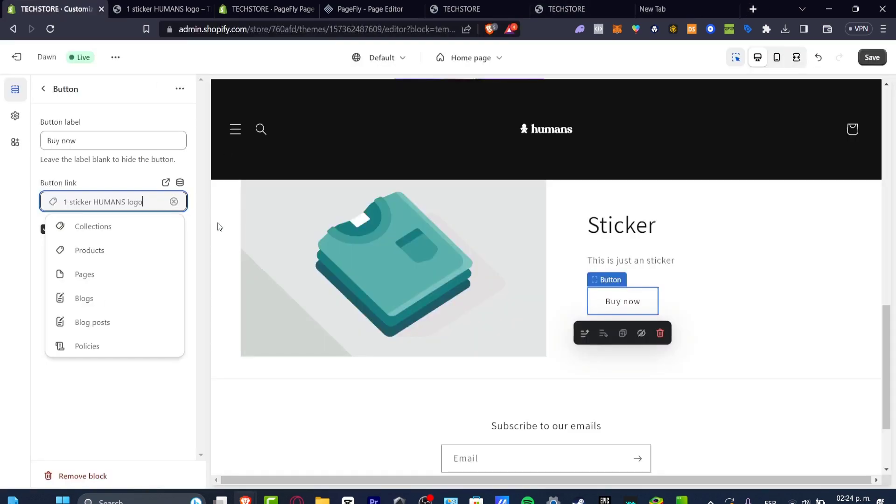
{"action": "left_click", "coordinate": [610, 312]}
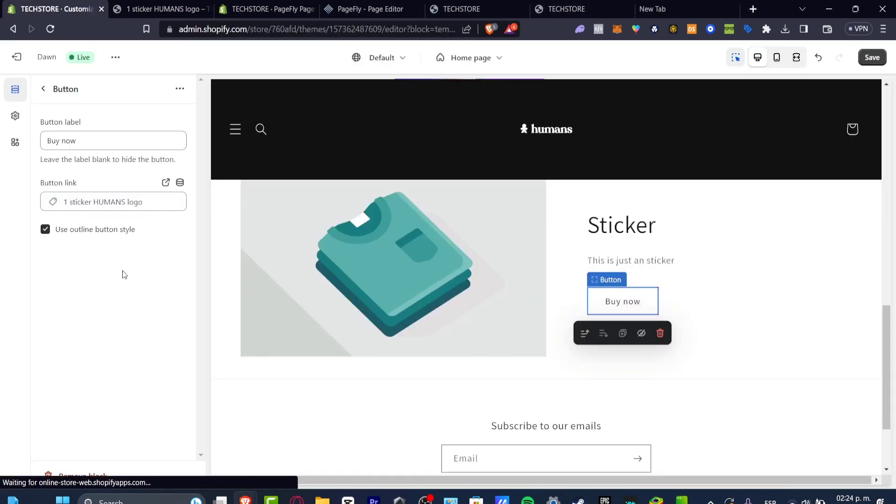
{"action": "double_click", "coordinate": [123, 201]}
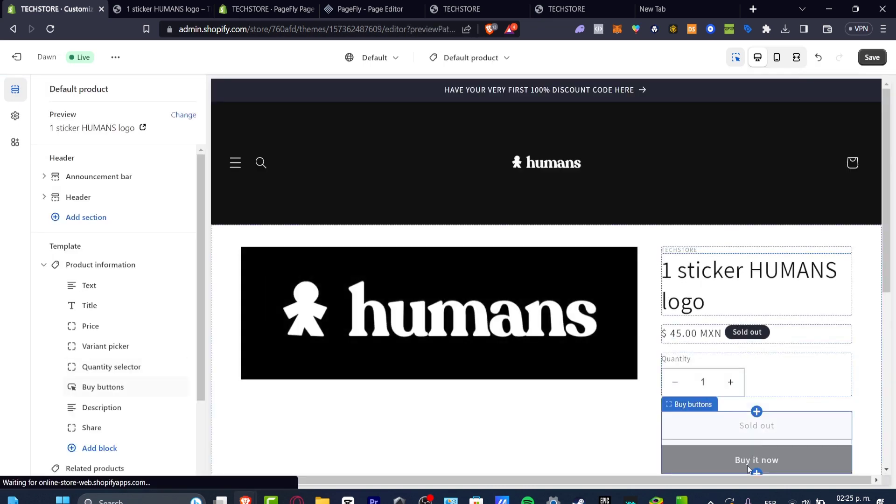
Review the Buy buttons settings in the sticker product template's Product information block
{"action": "left_click", "coordinate": [747, 465]}
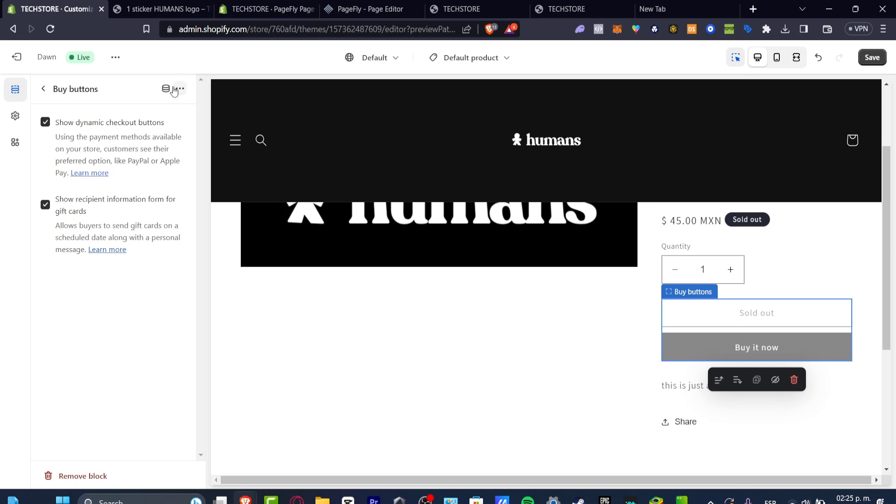
{"action": "left_click", "coordinate": [45, 89]}
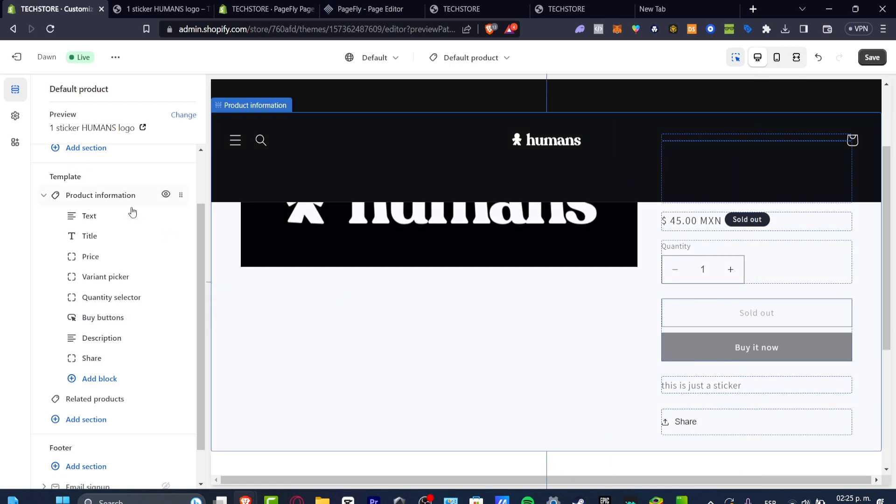
{"action": "scroll", "coordinate": [146, 326], "scroll_direction": "down", "scroll_amount": 1}
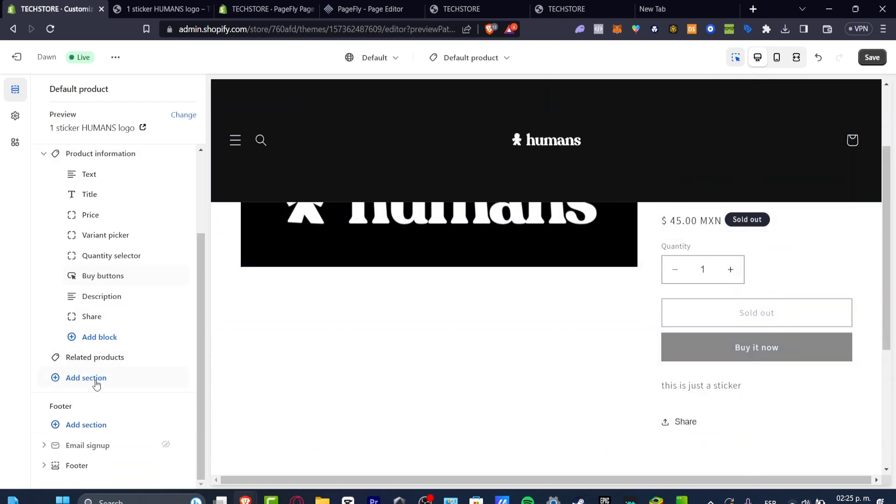
{"action": "scroll", "coordinate": [124, 262], "scroll_direction": "up", "scroll_amount": 3}
{"action": "scroll", "coordinate": [146, 296], "scroll_direction": "down", "scroll_amount": 3}
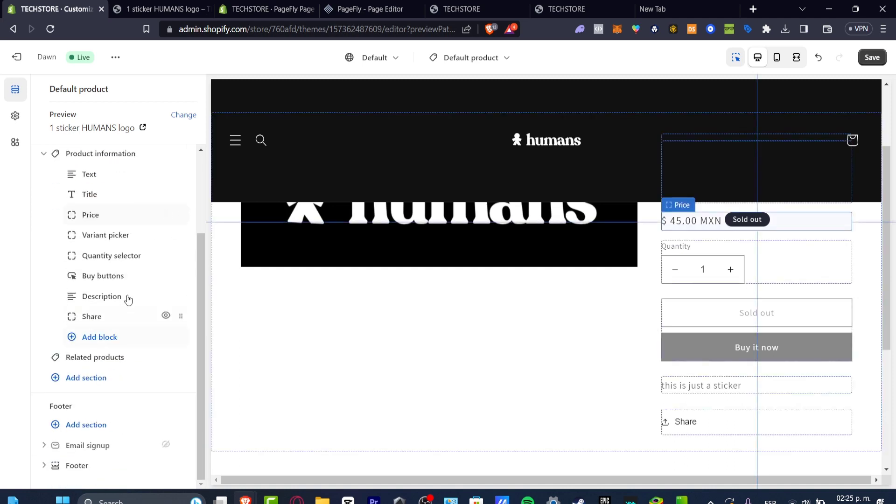
Check the Buy buttons block's extra options, then save the theme changes
{"action": "left_click", "coordinate": [105, 280]}
{"action": "left_click", "coordinate": [179, 89]}
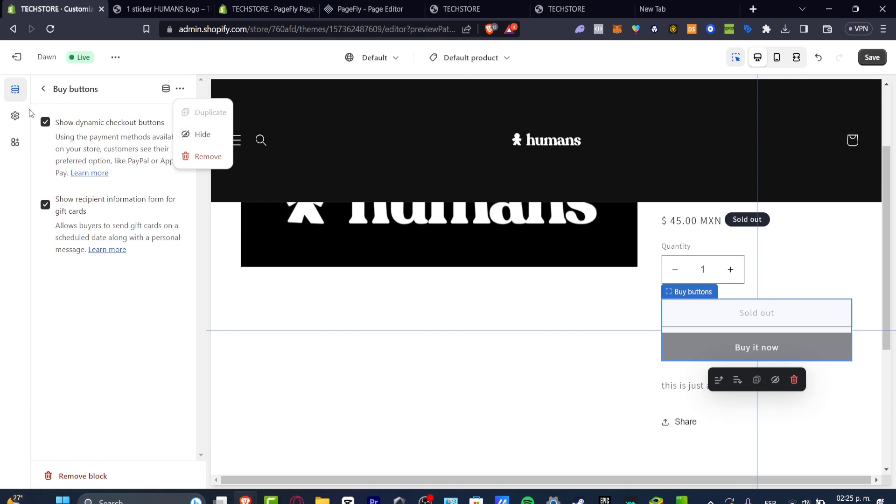
{"action": "left_click", "coordinate": [45, 90]}
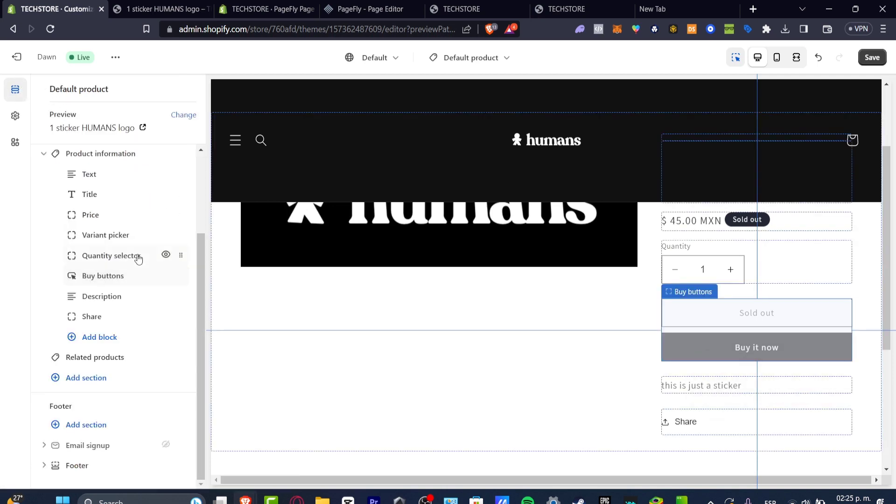
{"action": "scroll", "coordinate": [136, 256], "scroll_direction": "up", "scroll_amount": 3}
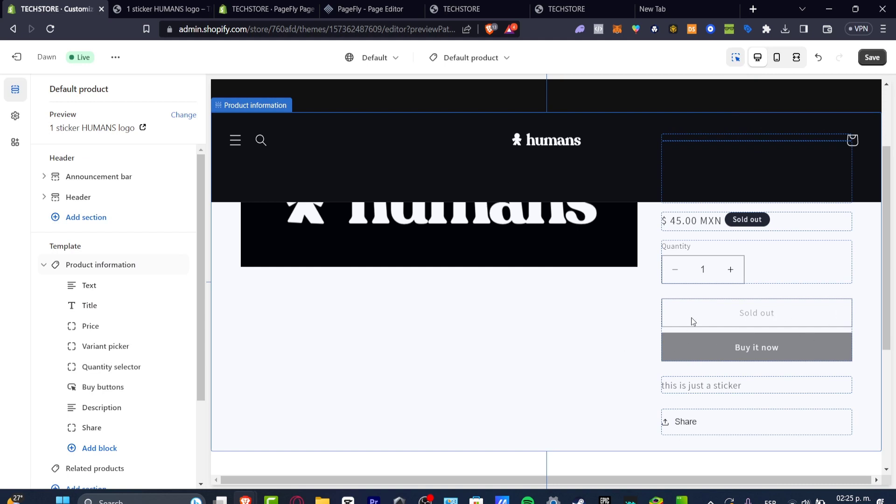
{"action": "left_click", "coordinate": [872, 57]}
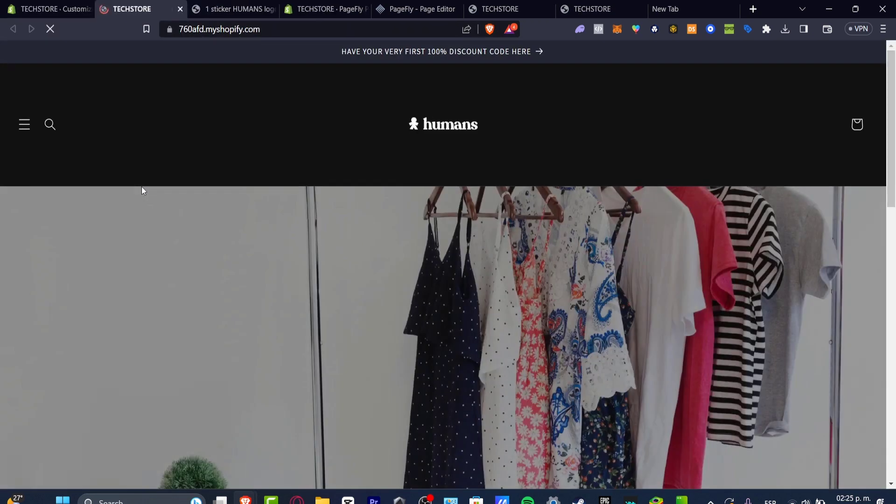
On the live home page, follow the Sticker section's Buy now link to the sticker product
{"action": "scroll", "coordinate": [622, 209], "scroll_direction": "down", "scroll_amount": 15}
{"action": "scroll", "coordinate": [634, 225], "scroll_direction": "up", "scroll_amount": 4}
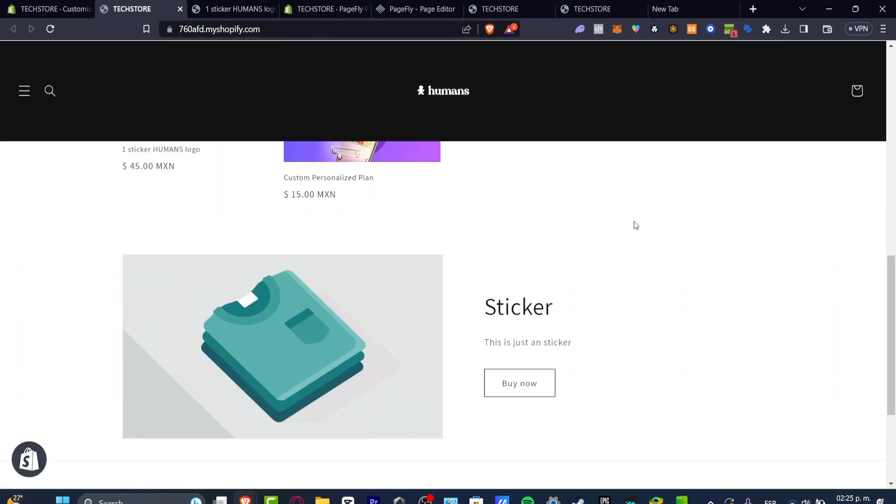
{"action": "left_click", "coordinate": [506, 388]}
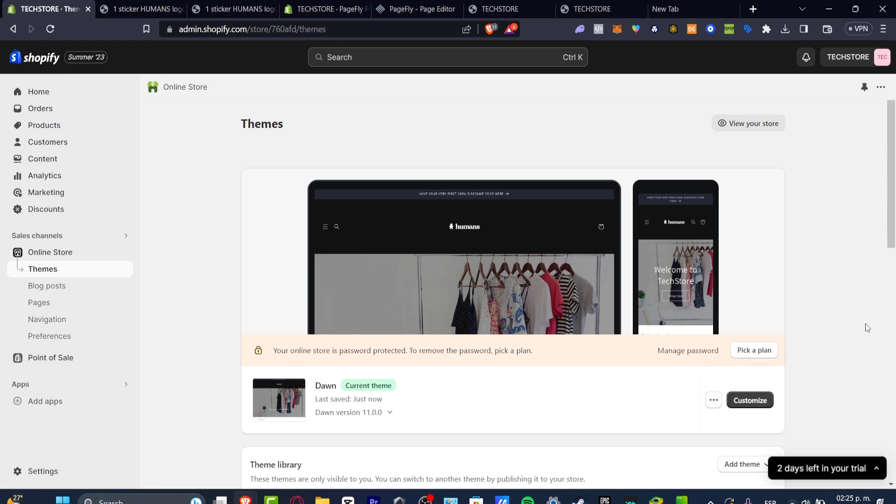
Go to the store's Payments settings and browse the third-party payment providers list
{"action": "left_click", "coordinate": [49, 471]}
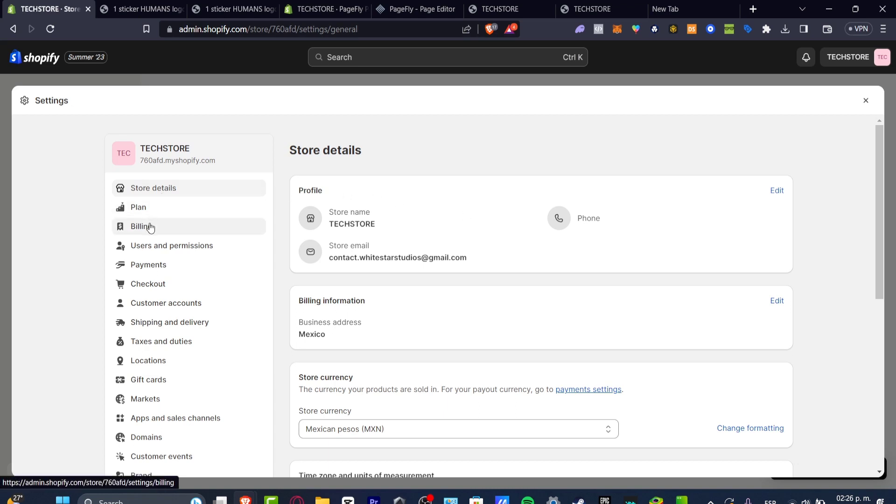
{"action": "left_click", "coordinate": [161, 265]}
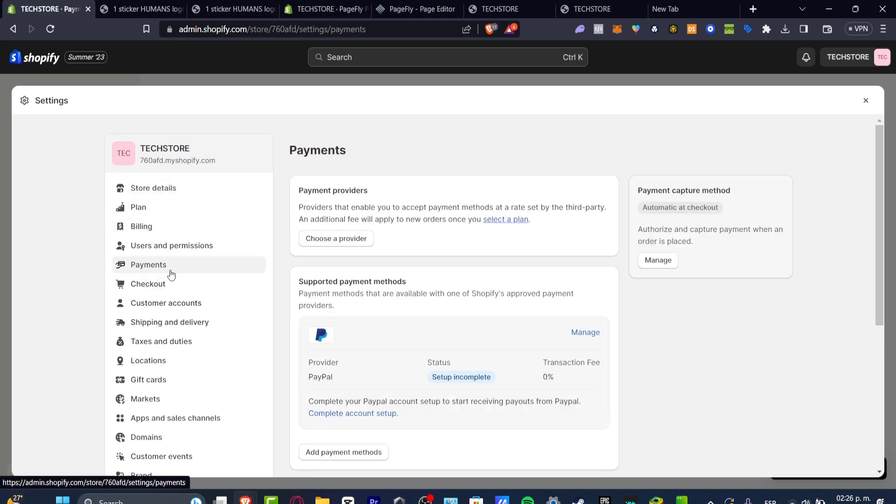
{"action": "left_click_drag", "start_coordinate": [308, 190], "coordinate": [365, 195]}
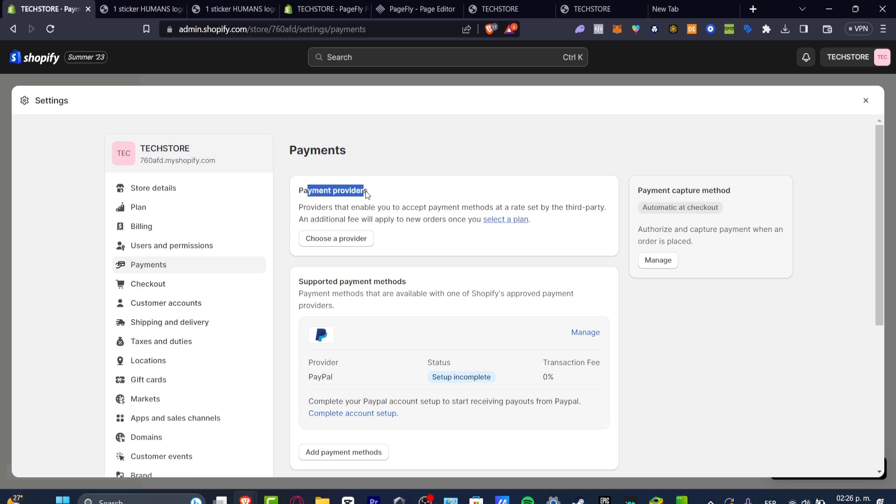
{"action": "left_click", "coordinate": [356, 241]}
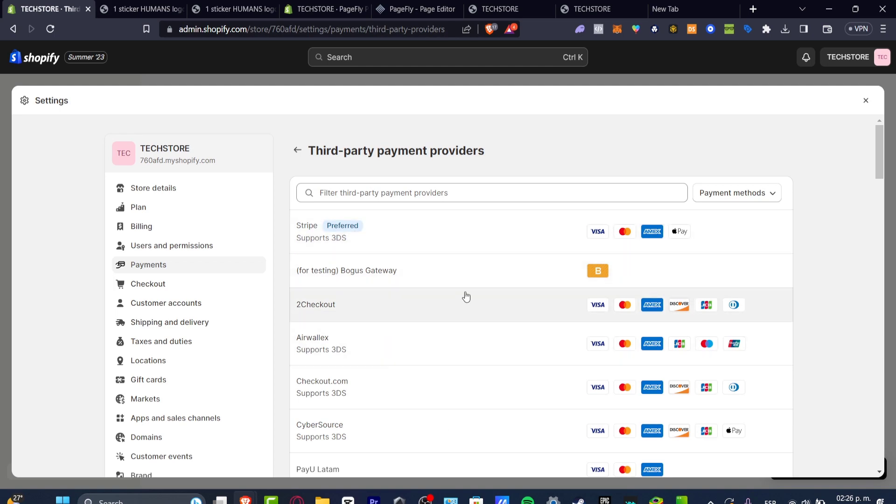
{"action": "scroll", "coordinate": [466, 295], "scroll_direction": "down", "scroll_amount": 10}
{"action": "scroll", "coordinate": [466, 296], "scroll_direction": "up", "scroll_amount": 10}
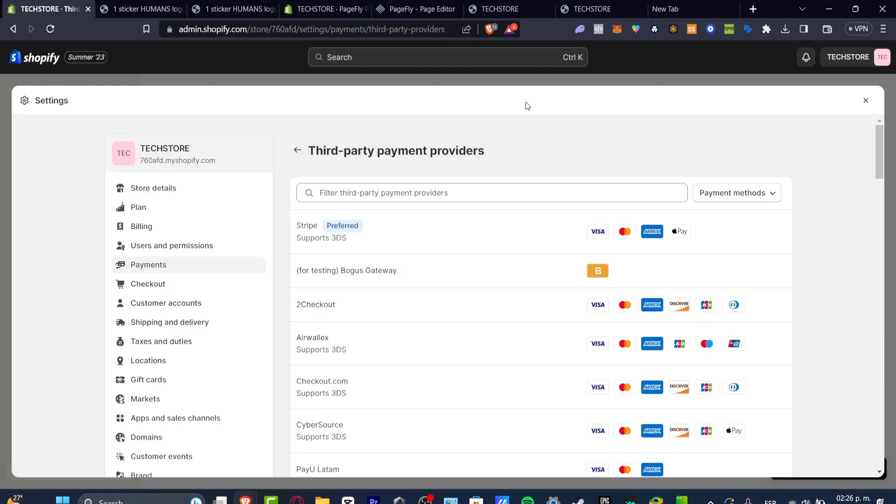
Filter providers to those supporting Apple Pay, Mastercard and Visa, then start connecting Stripe
{"action": "left_click", "coordinate": [744, 196]}
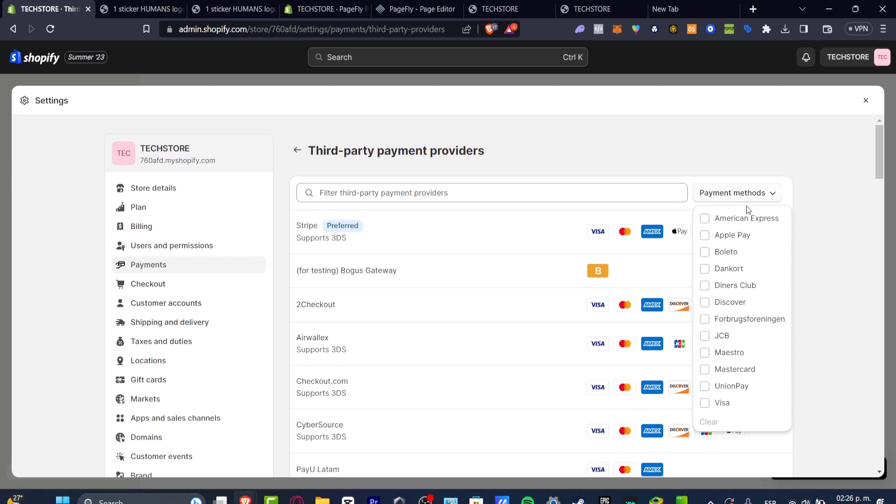
{"action": "left_click", "coordinate": [746, 236]}
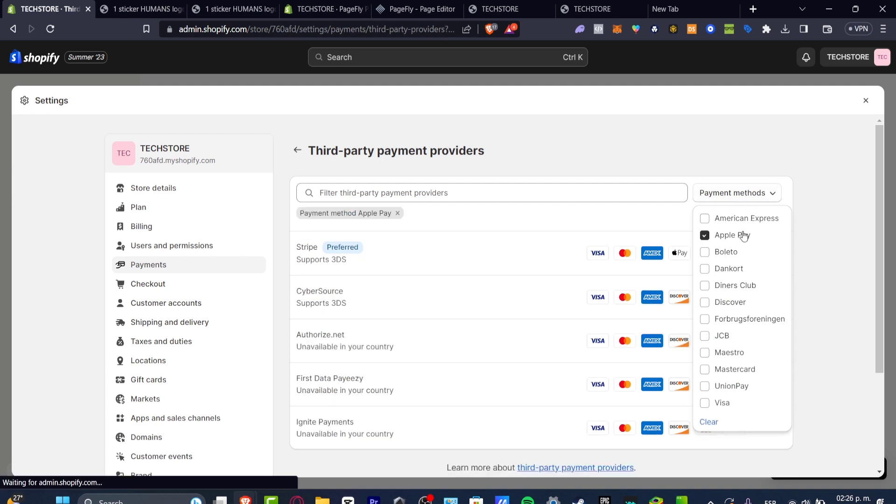
{"action": "left_click", "coordinate": [750, 373]}
{"action": "left_click", "coordinate": [722, 404]}
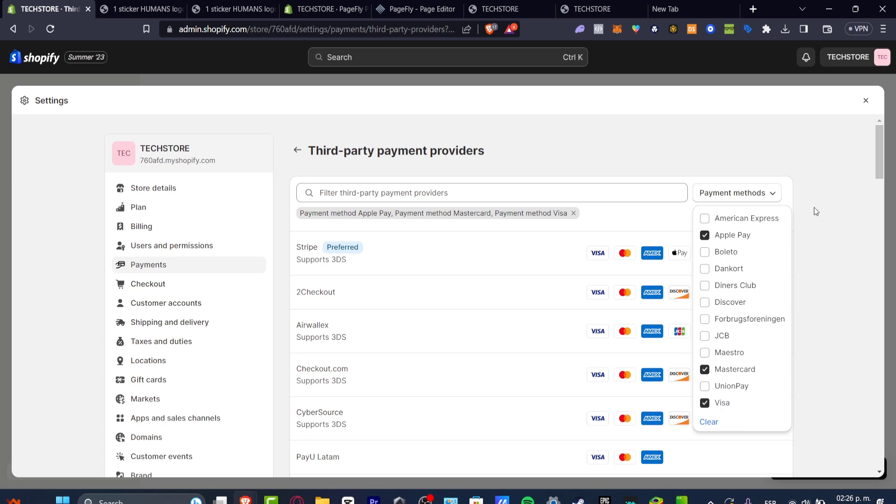
{"action": "left_click", "coordinate": [830, 200]}
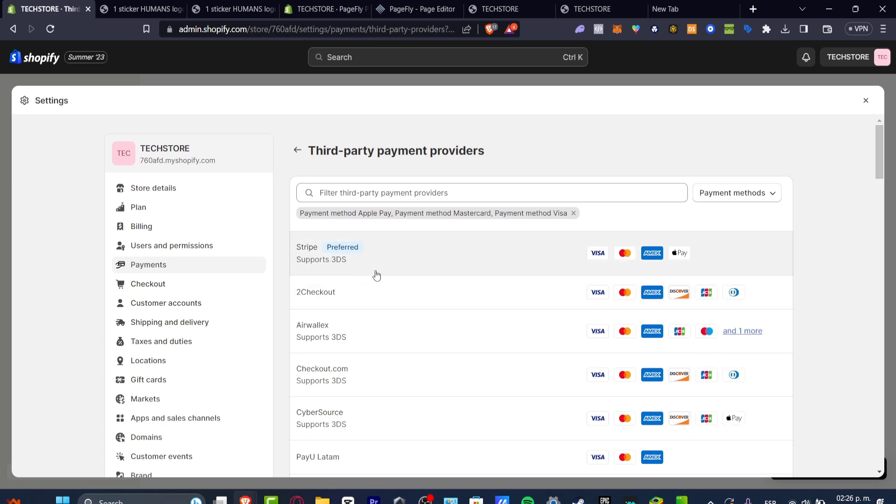
{"action": "left_click", "coordinate": [398, 250]}
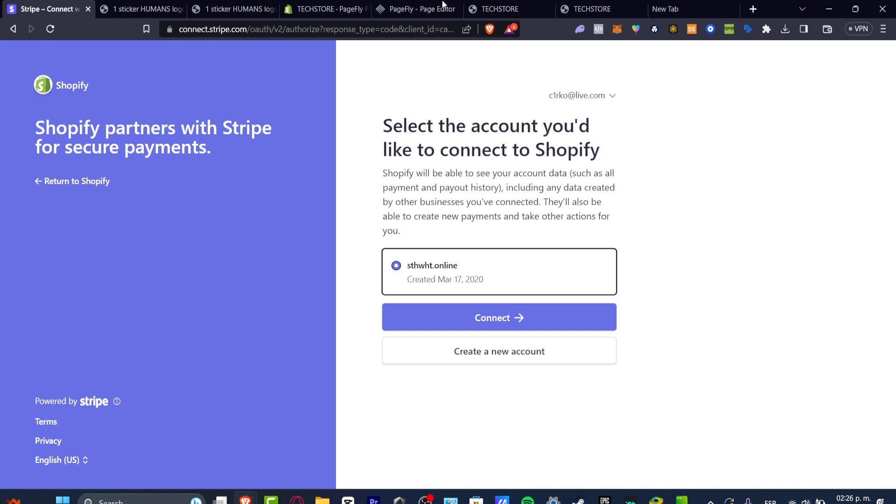
Go from the sticker product page to the storefront home page and scroll down to the Sticker section's Buy now button
{"action": "left_click", "coordinate": [122, 9]}
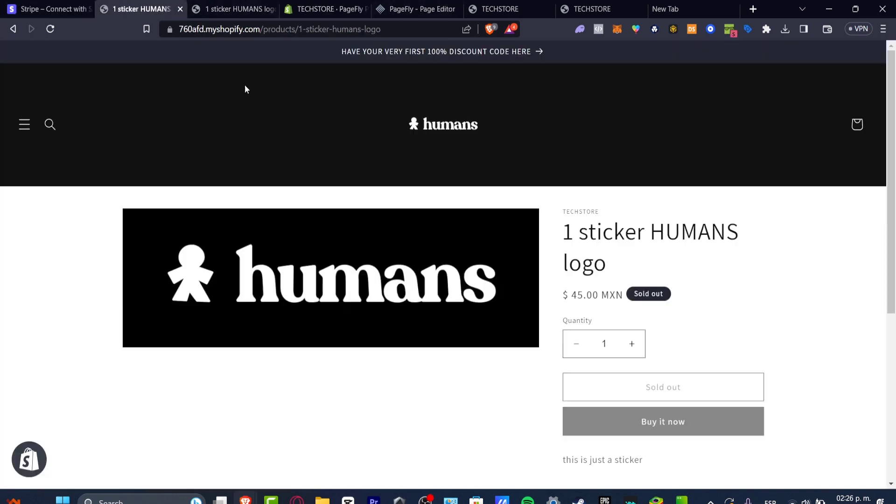
{"action": "left_click", "coordinate": [440, 138]}
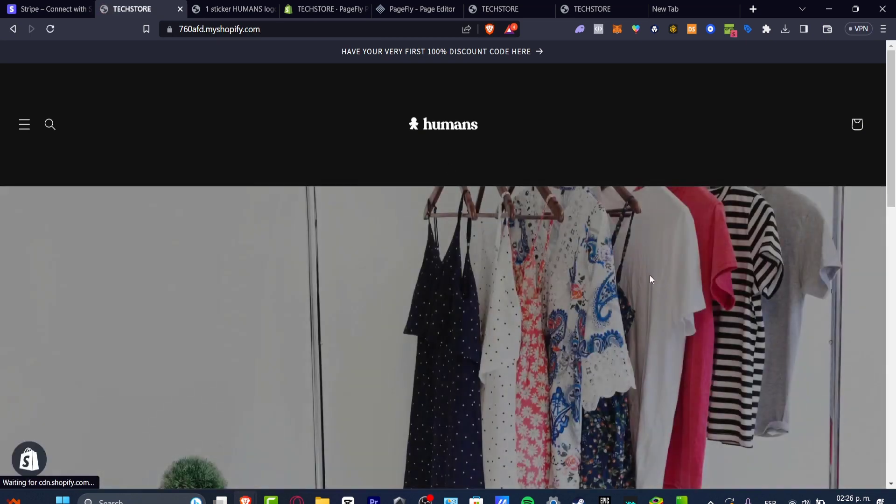
{"action": "scroll", "coordinate": [650, 282], "scroll_direction": "down", "scroll_amount": 10}
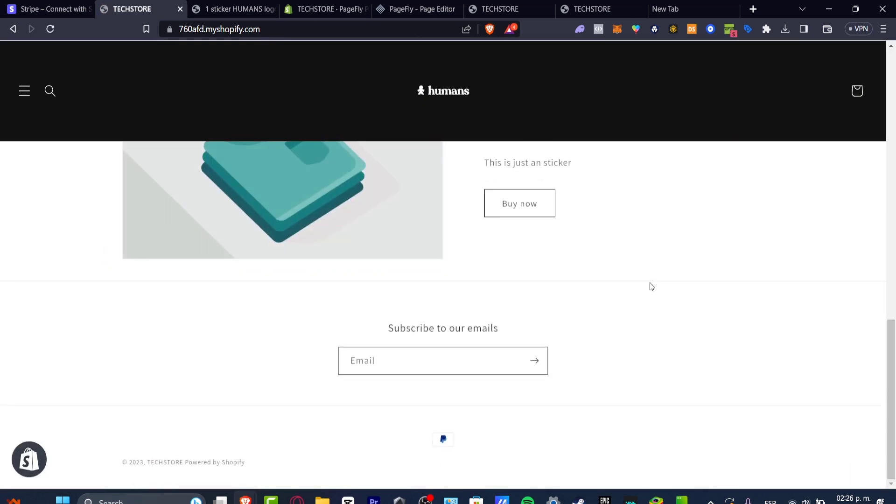
{"action": "scroll", "coordinate": [650, 282], "scroll_direction": "up", "scroll_amount": 10}
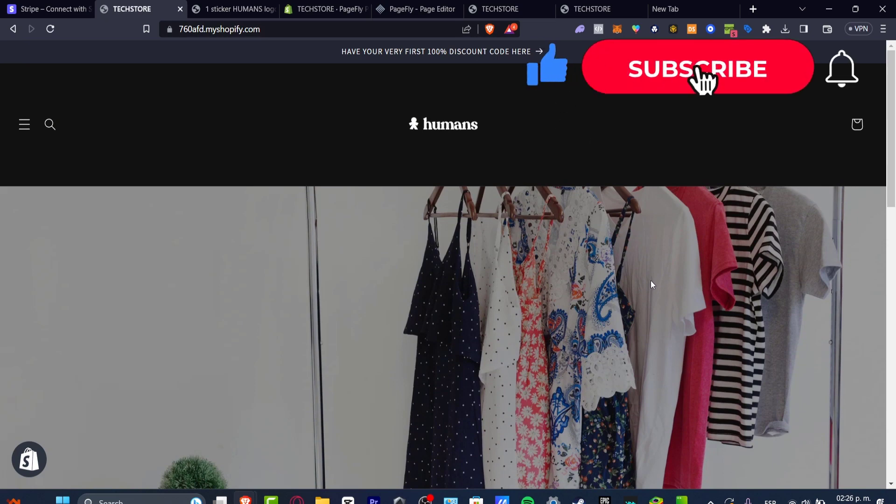
{"action": "scroll", "coordinate": [654, 281], "scroll_direction": "down", "scroll_amount": 1}
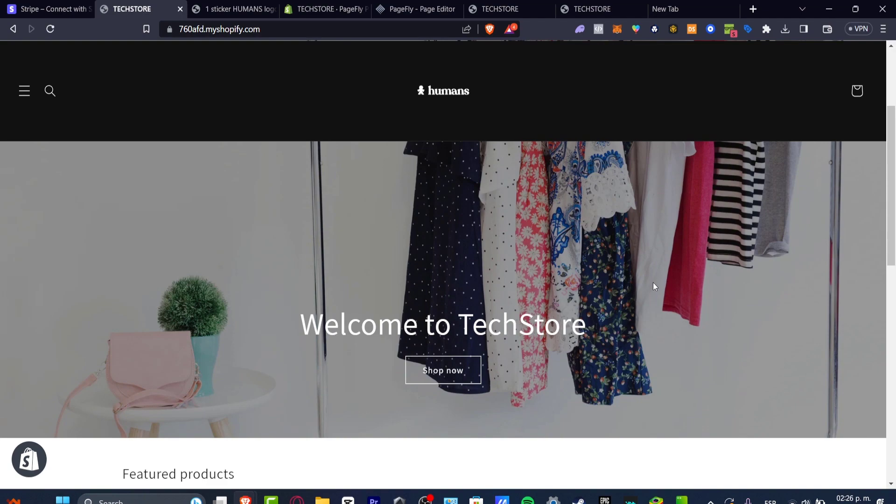
{"action": "scroll", "coordinate": [654, 282], "scroll_direction": "down", "scroll_amount": 10}
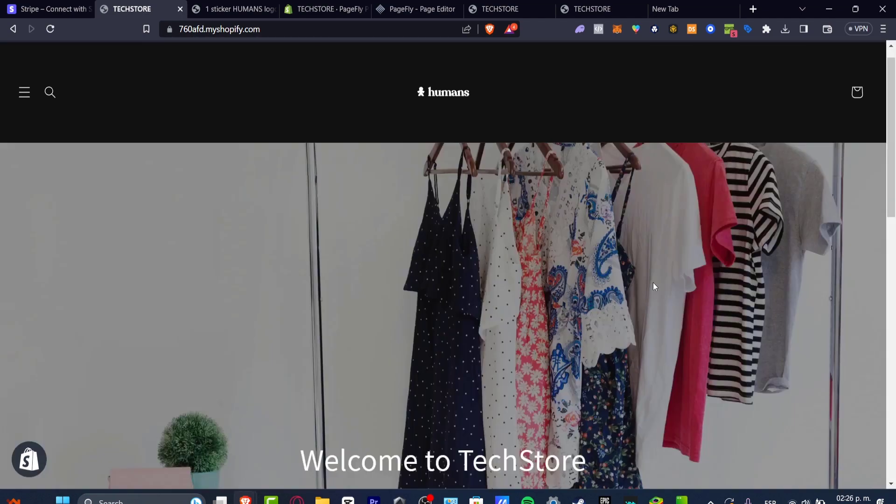
{"action": "scroll", "coordinate": [654, 282], "scroll_direction": "up", "scroll_amount": 1}
{"action": "scroll", "coordinate": [653, 282], "scroll_direction": "down", "scroll_amount": 10}
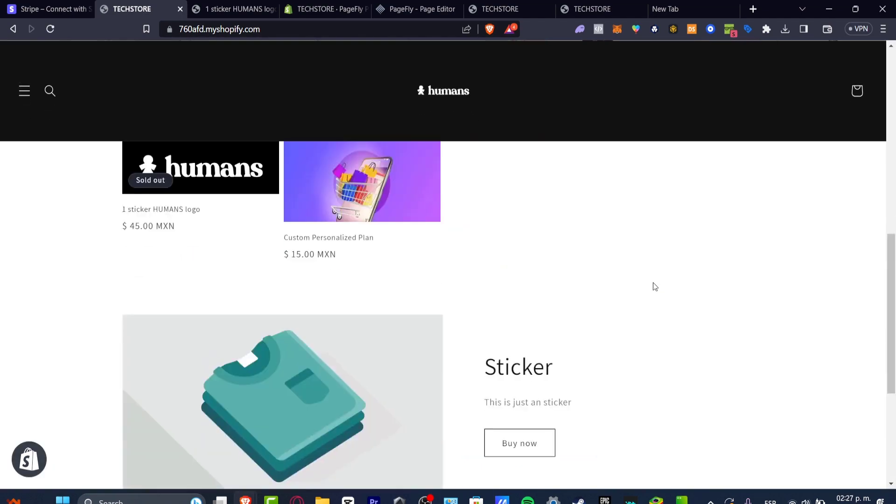